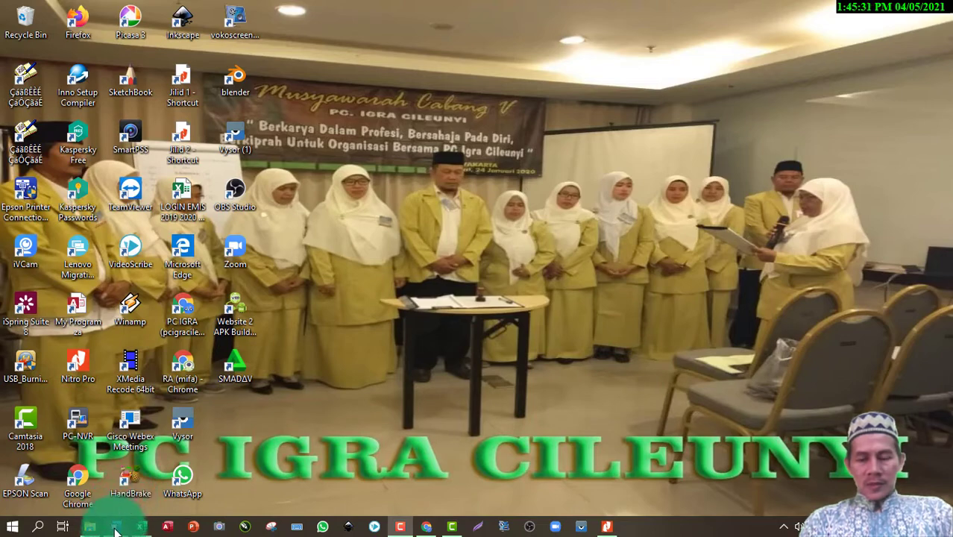
Switch to the Word document "Materi Rakercab II 7 April 2021 edit pc" and look over its first pages.
mouse_move(115, 528)
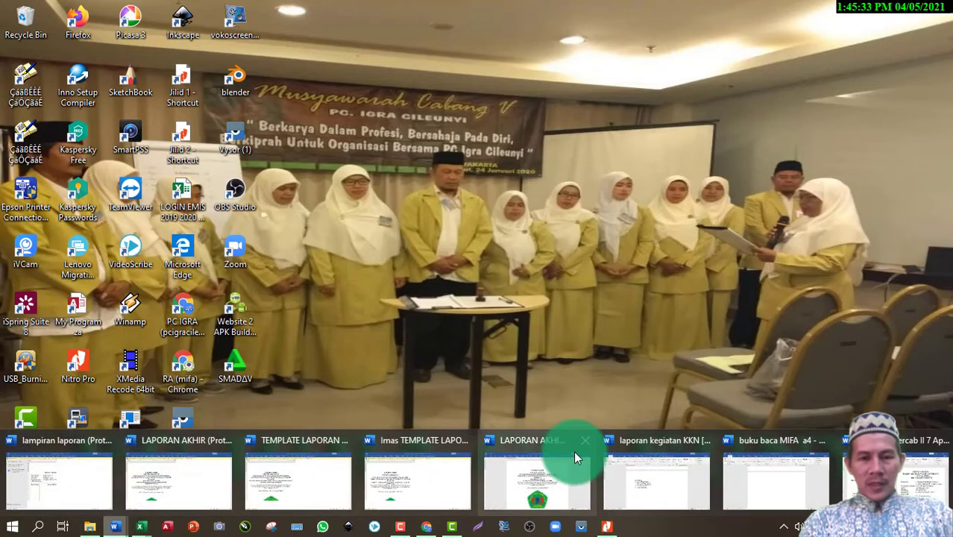
mouse_move(797, 432)
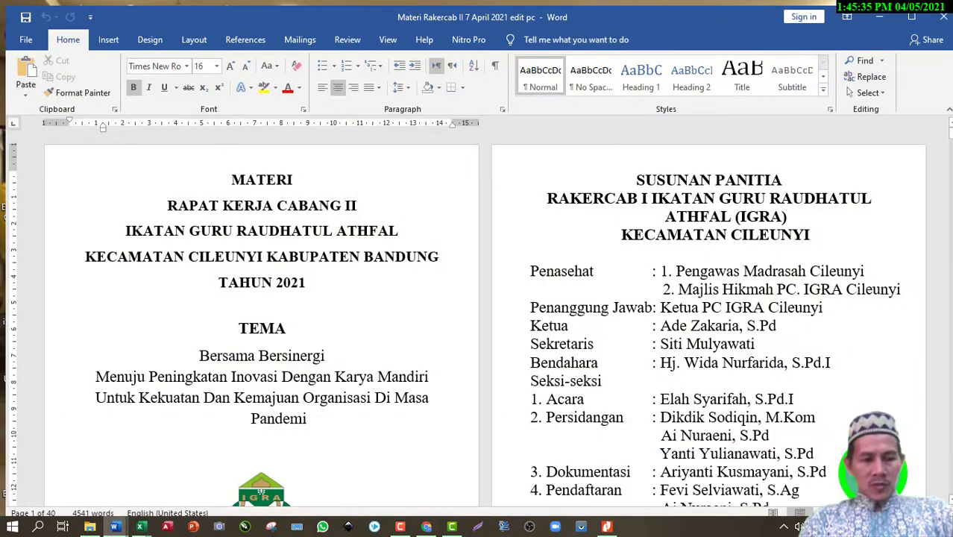
click(895, 477)
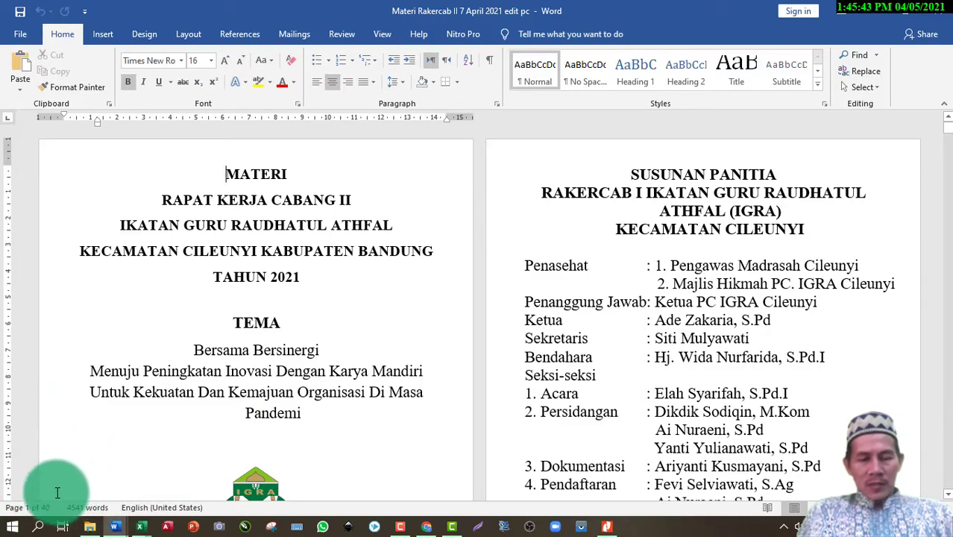
scroll(323, 342, down, 10)
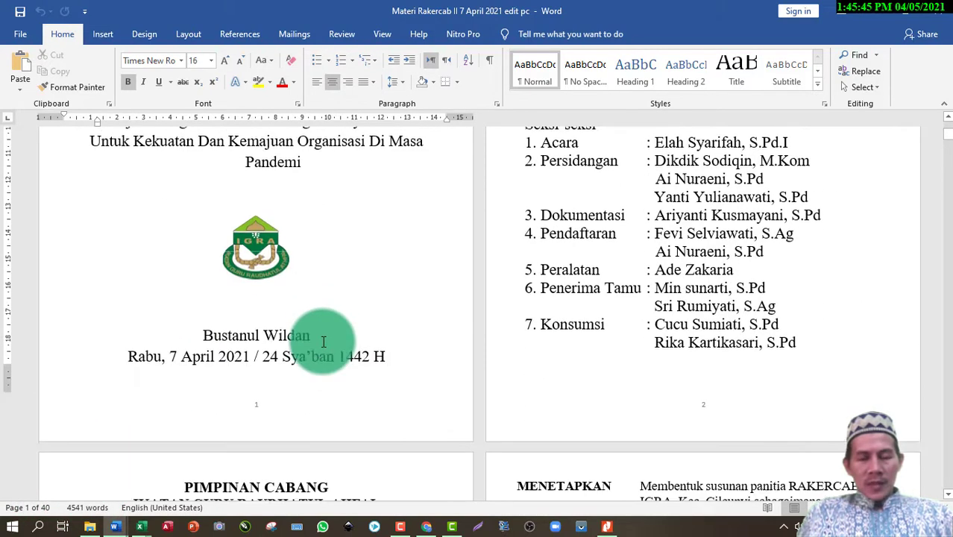
scroll(323, 343, down, 3)
scroll(328, 341, up, 9)
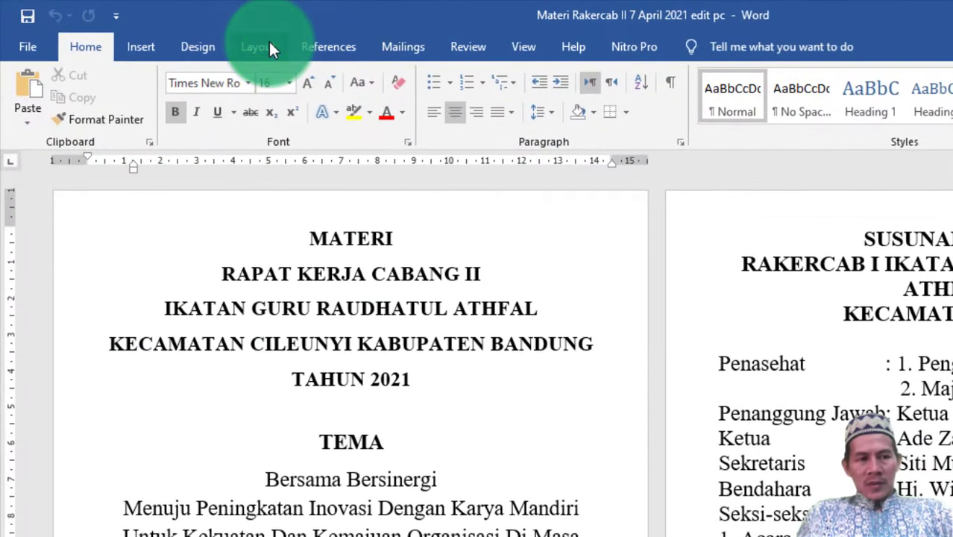
Open the document's page setup and choose Landscape orientation.
click(269, 45)
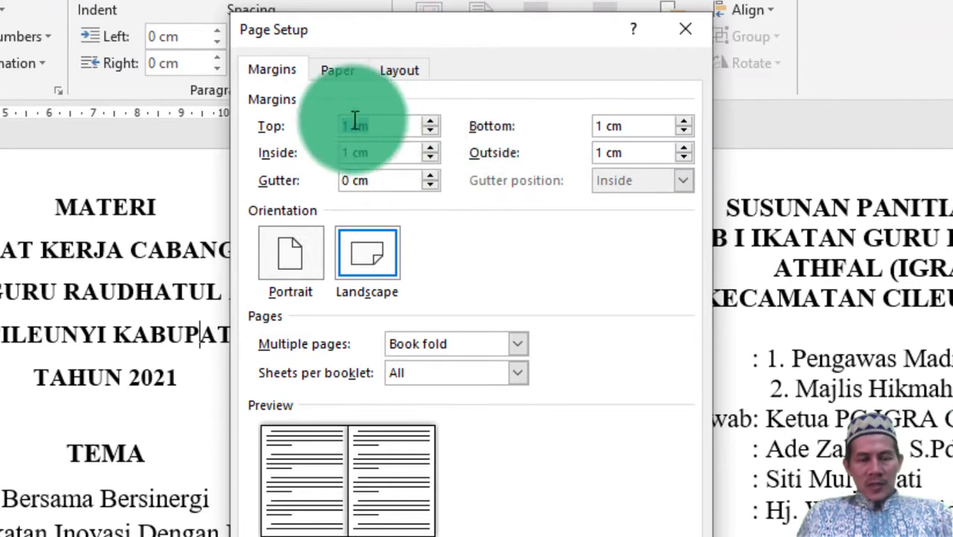
click(278, 68)
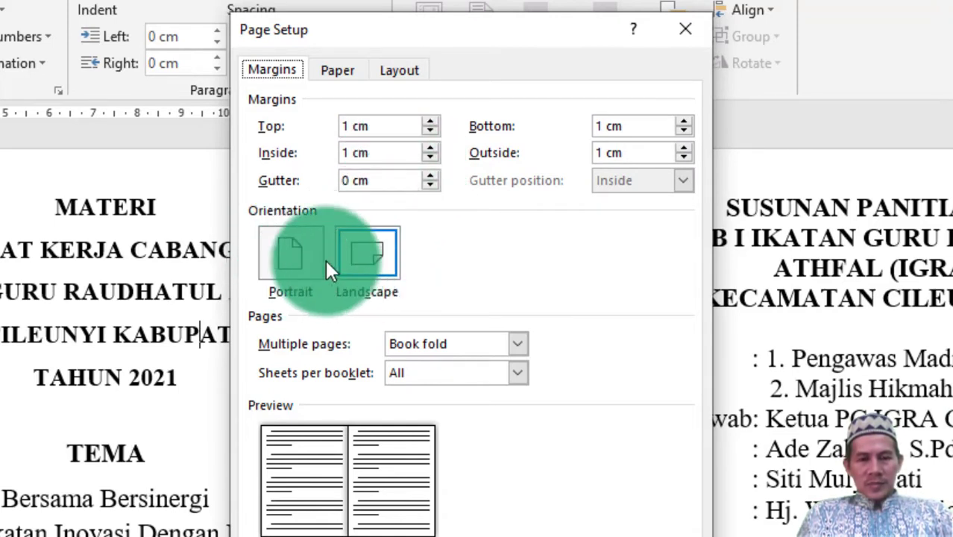
click(377, 258)
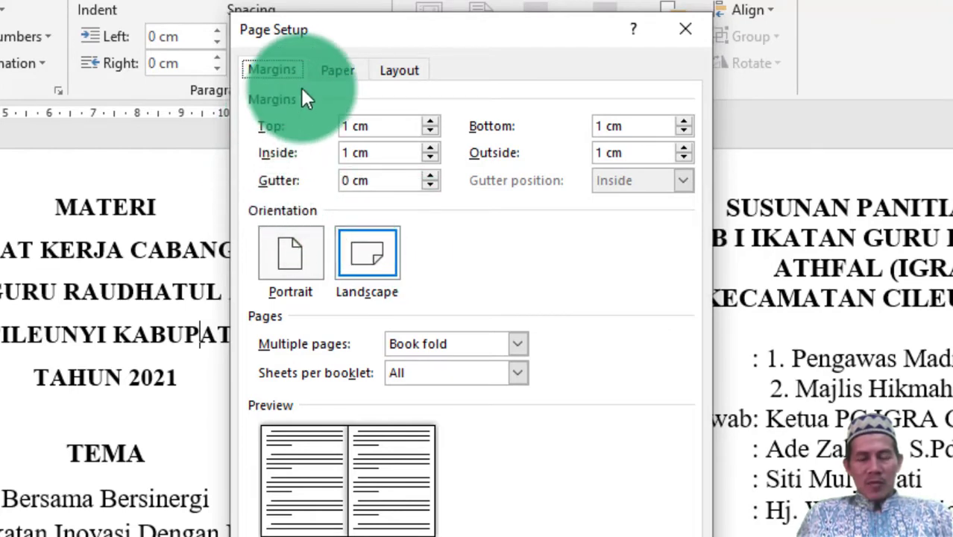
Examine the paper size settings and the available paper sizes in the page setup.
click(344, 70)
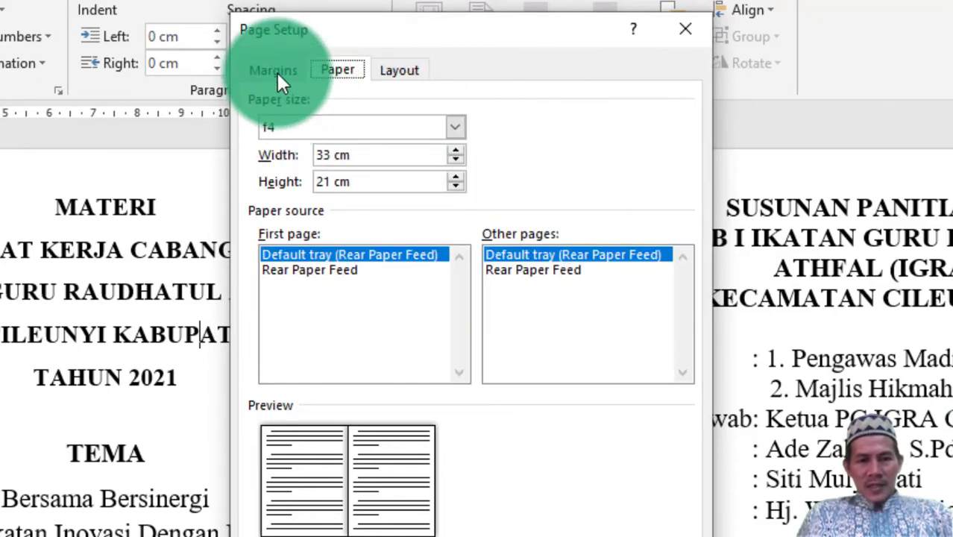
click(345, 79)
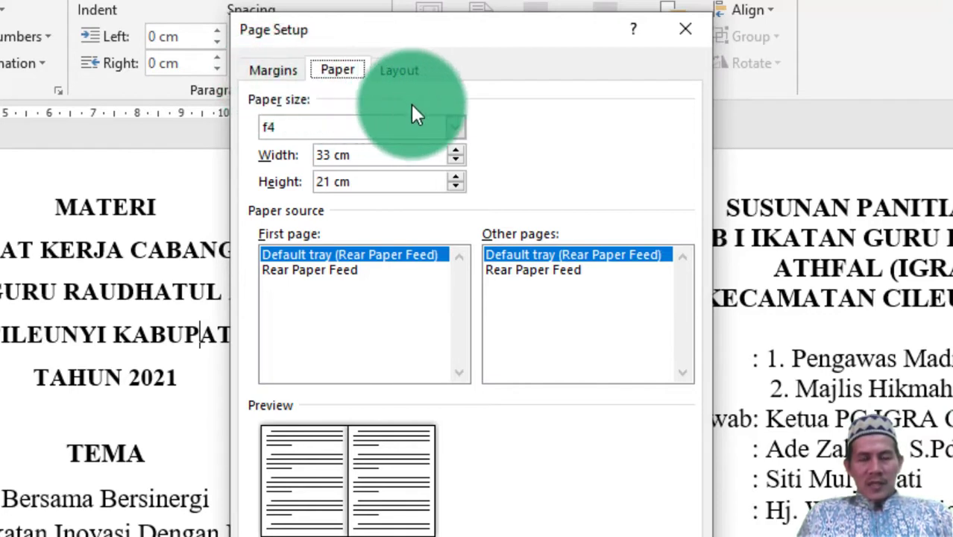
click(453, 131)
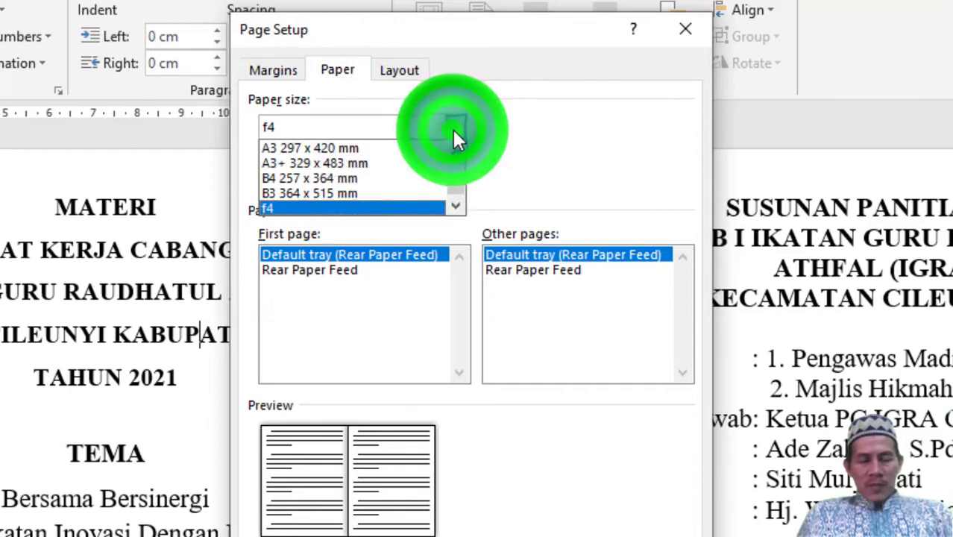
click(541, 80)
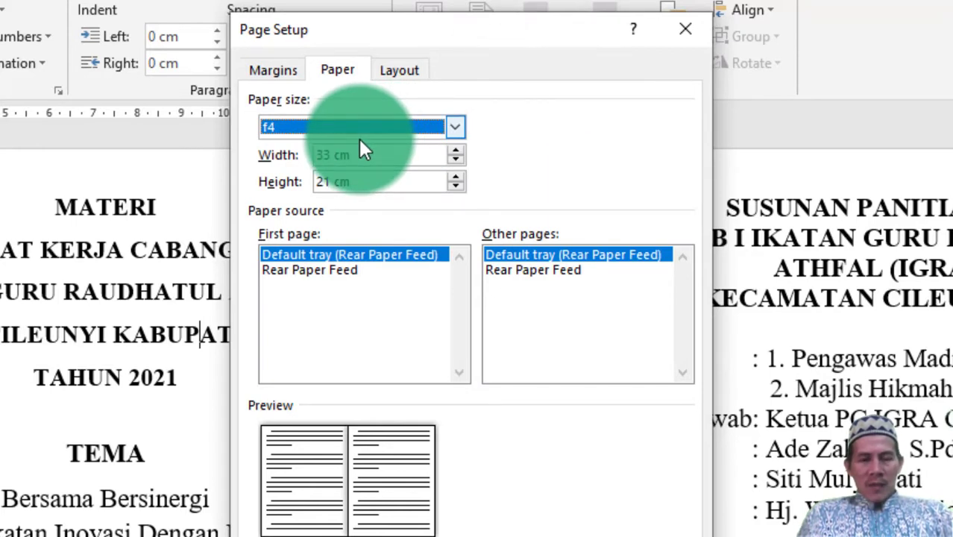
click(457, 129)
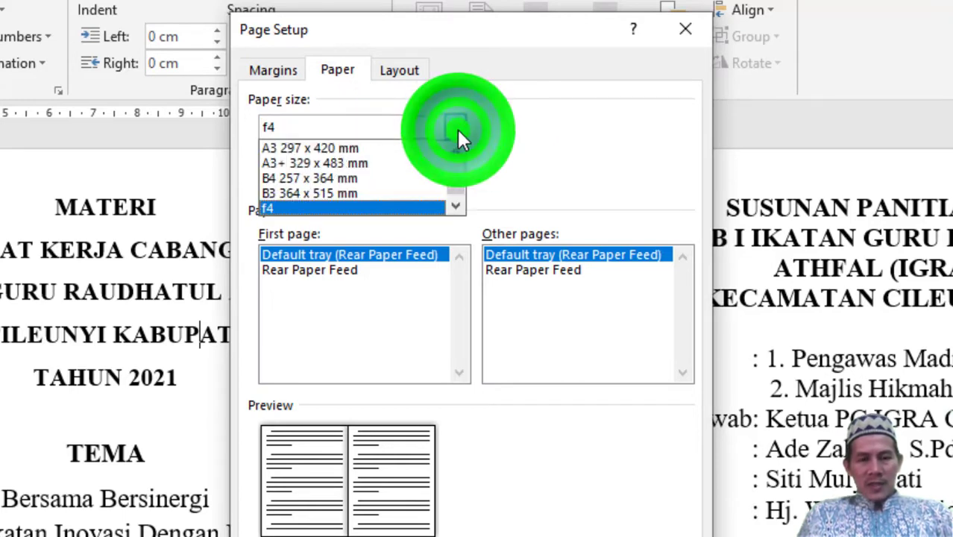
click(511, 74)
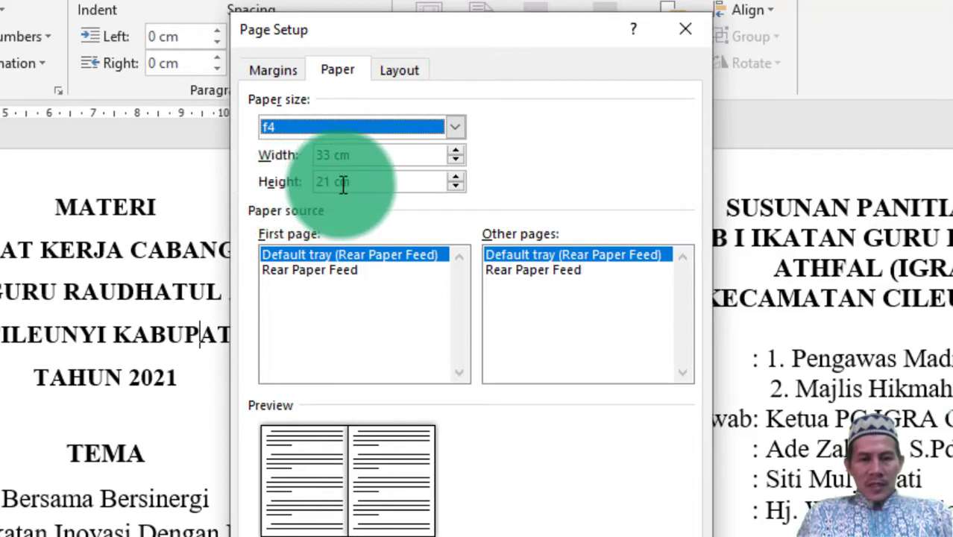
Try Legal 8 1/2 x 14 in as the document's paper size.
click(460, 125)
click(455, 152)
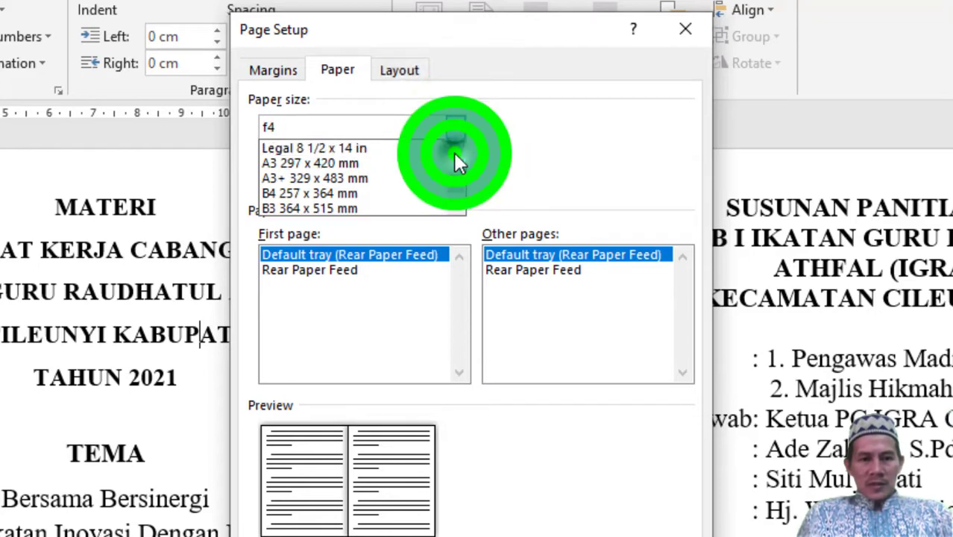
click(459, 189)
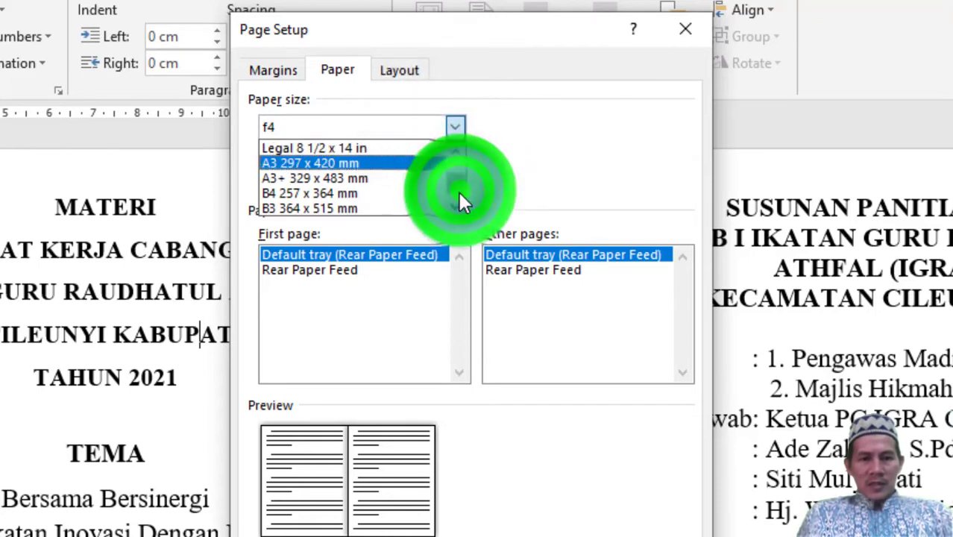
click(454, 208)
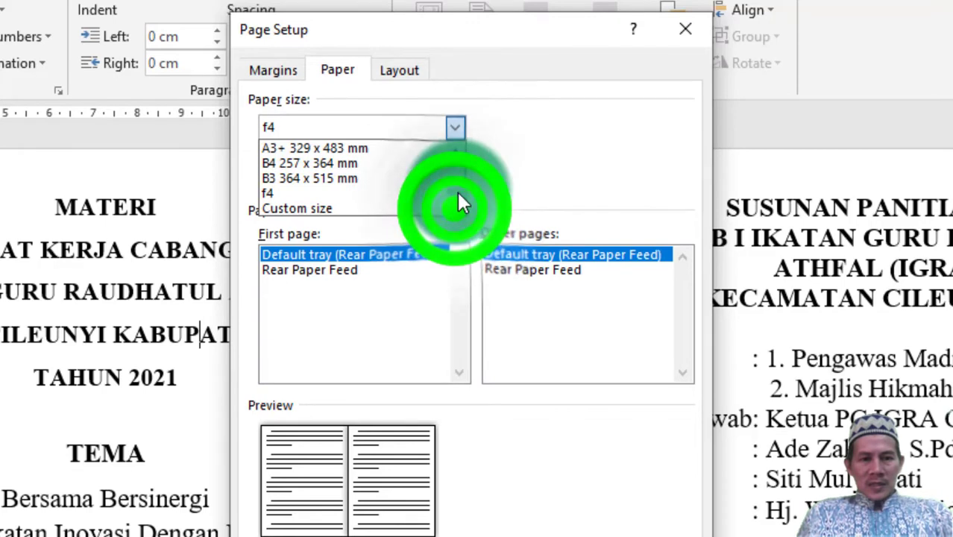
click(455, 166)
click(455, 164)
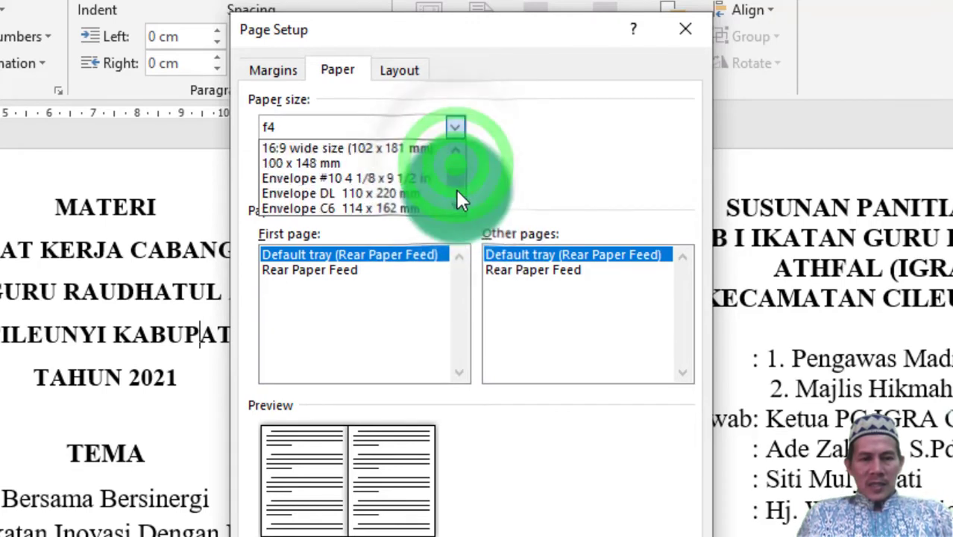
click(457, 197)
click(457, 198)
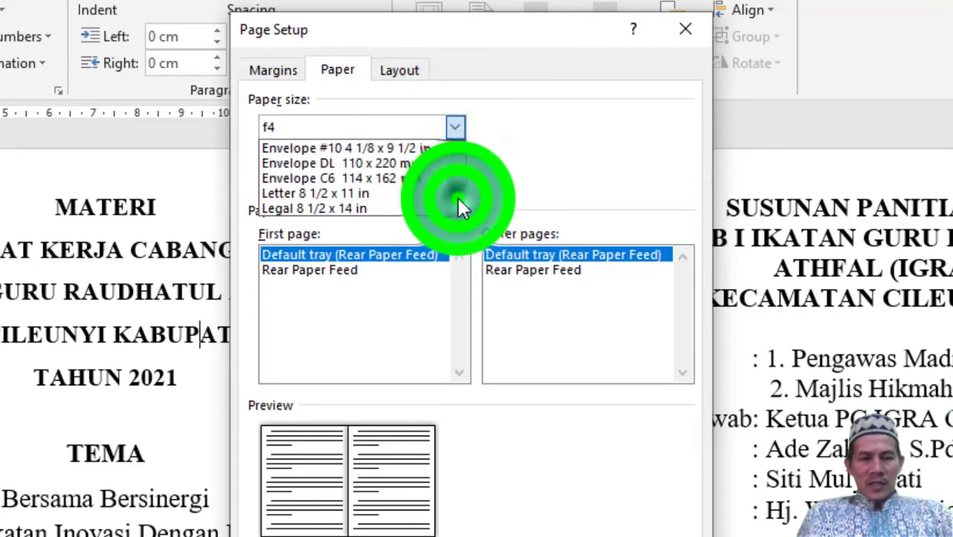
click(375, 207)
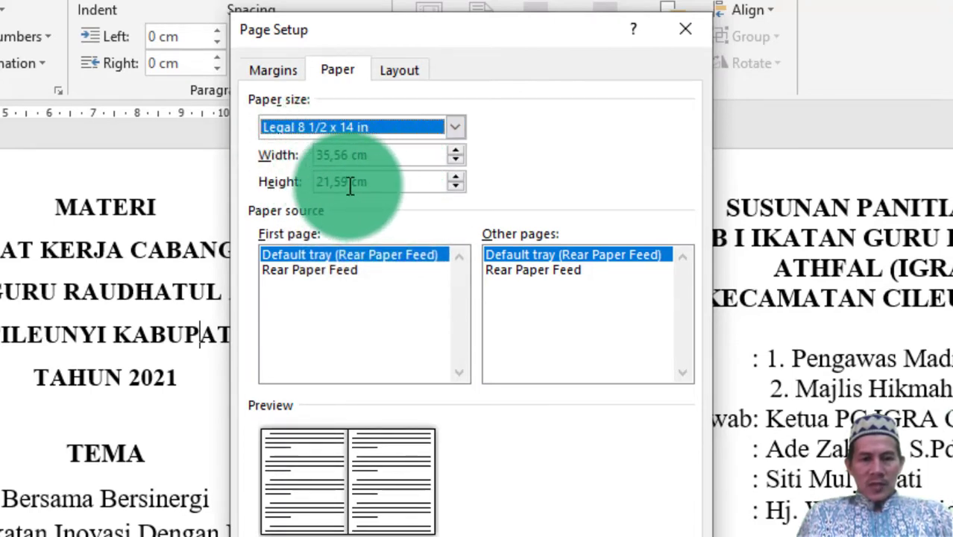
Set the document's paper size to f4.
click(456, 128)
click(455, 152)
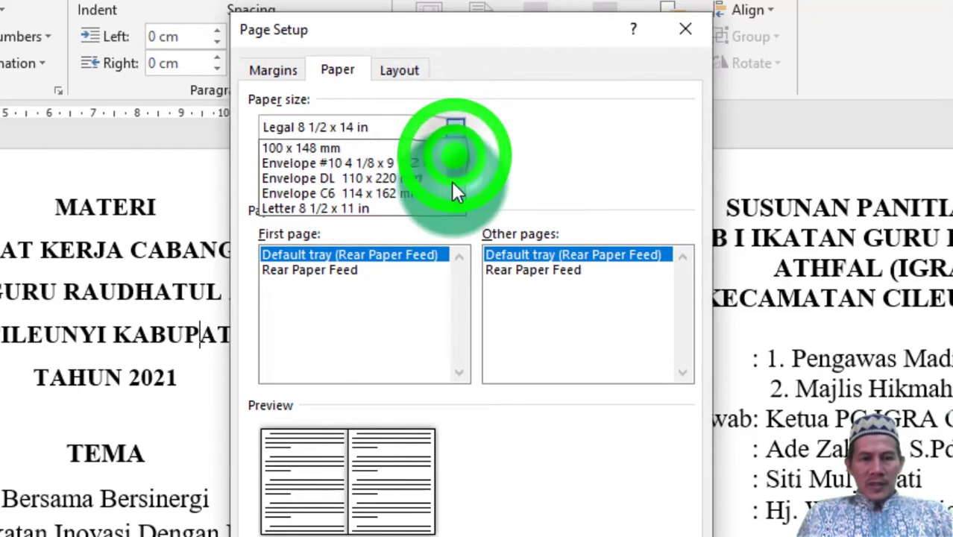
scroll(369, 190, down, 3)
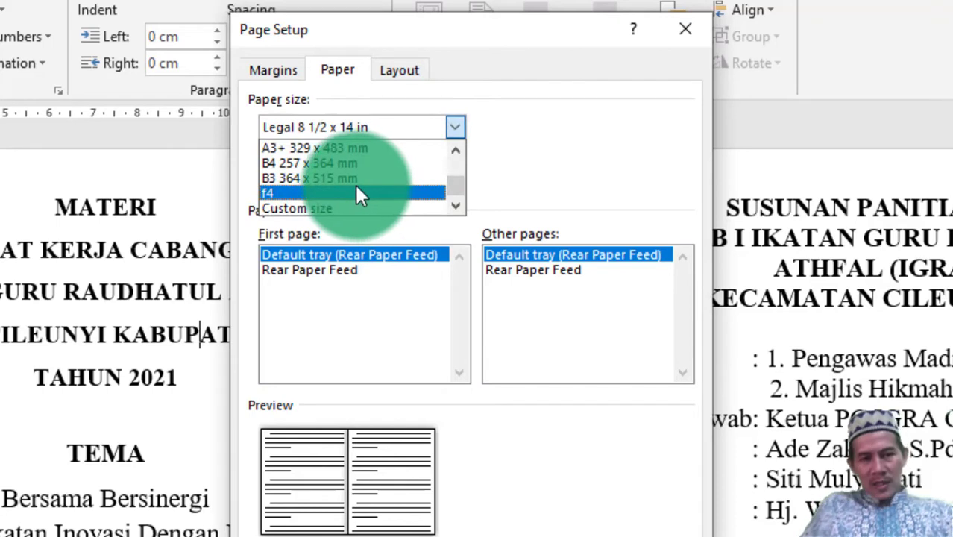
click(358, 194)
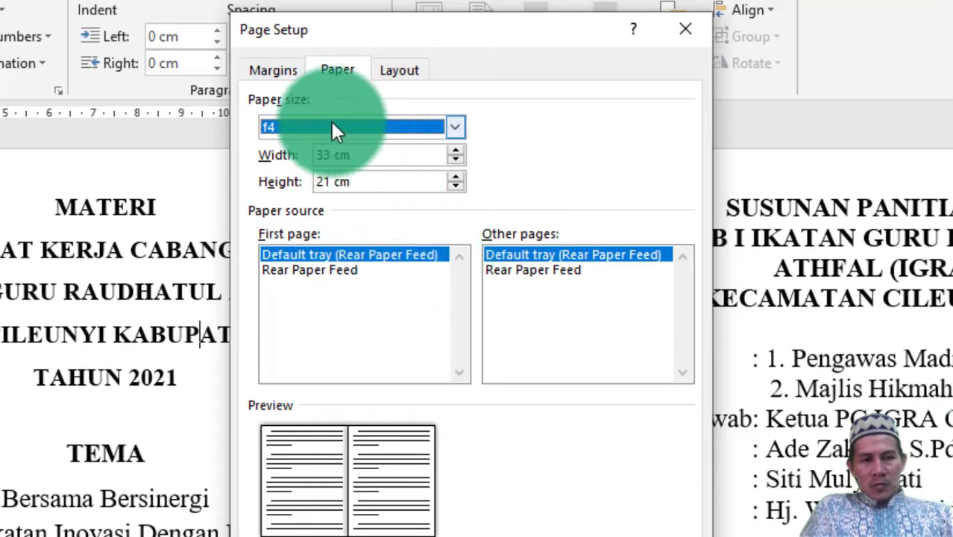
click(334, 70)
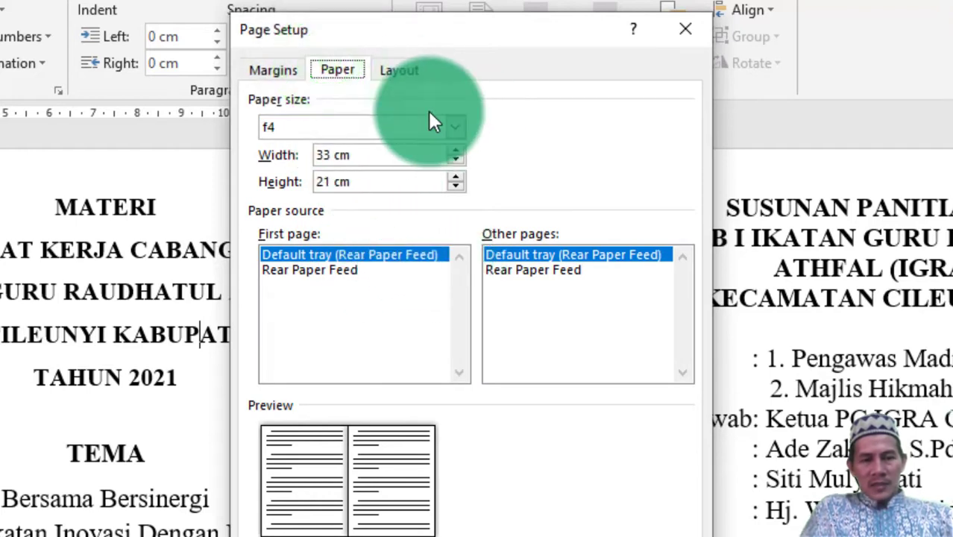
Try the Normal option for multiple pages in the margin settings.
click(273, 71)
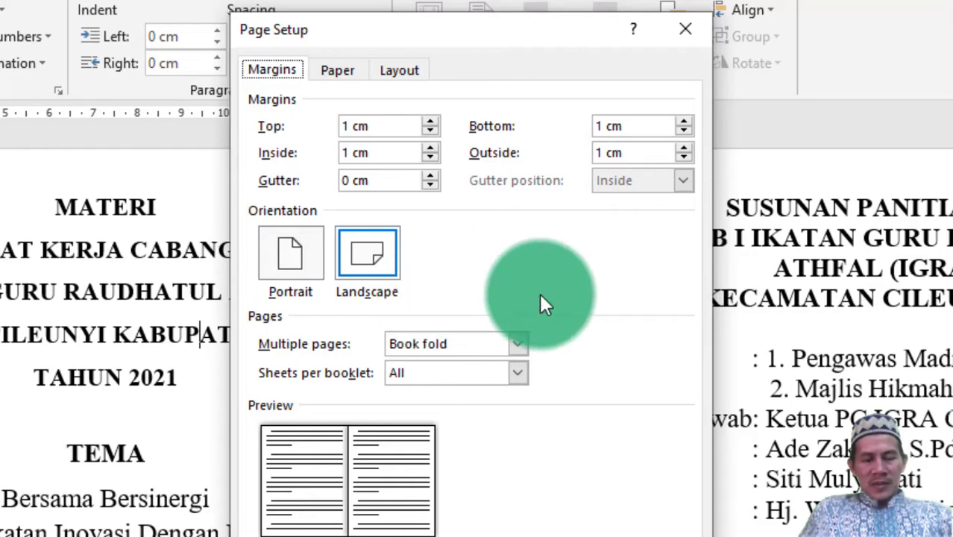
click(517, 343)
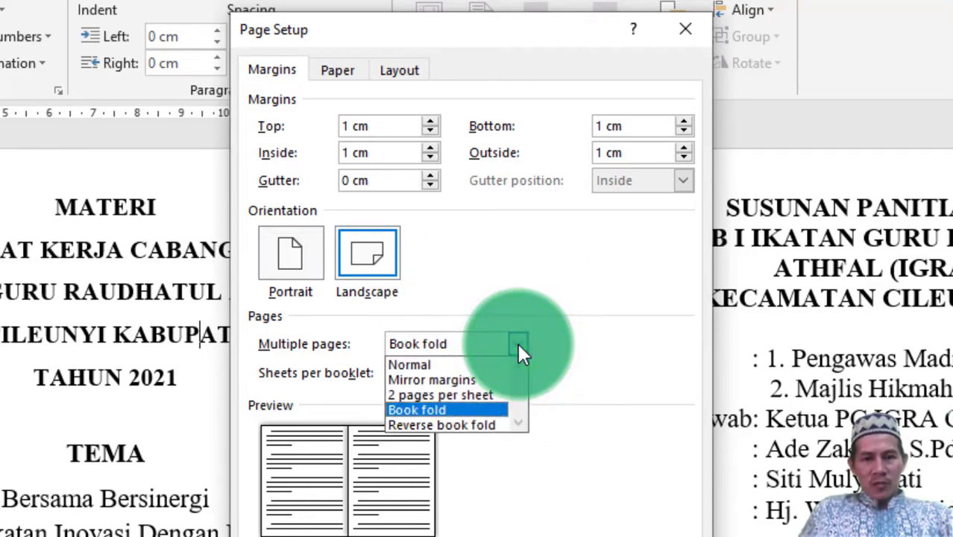
click(481, 365)
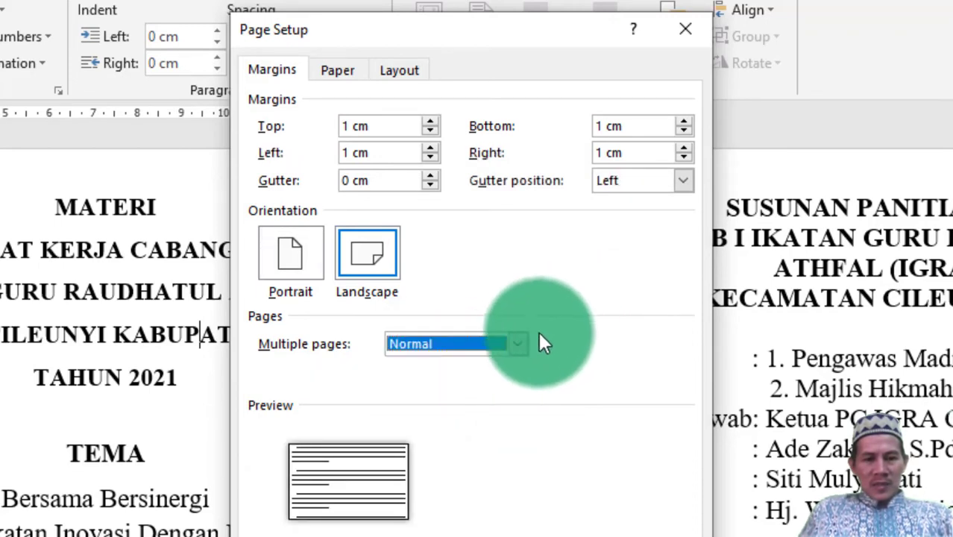
Set multiple pages to Book fold and sheets per booklet to All.
click(518, 341)
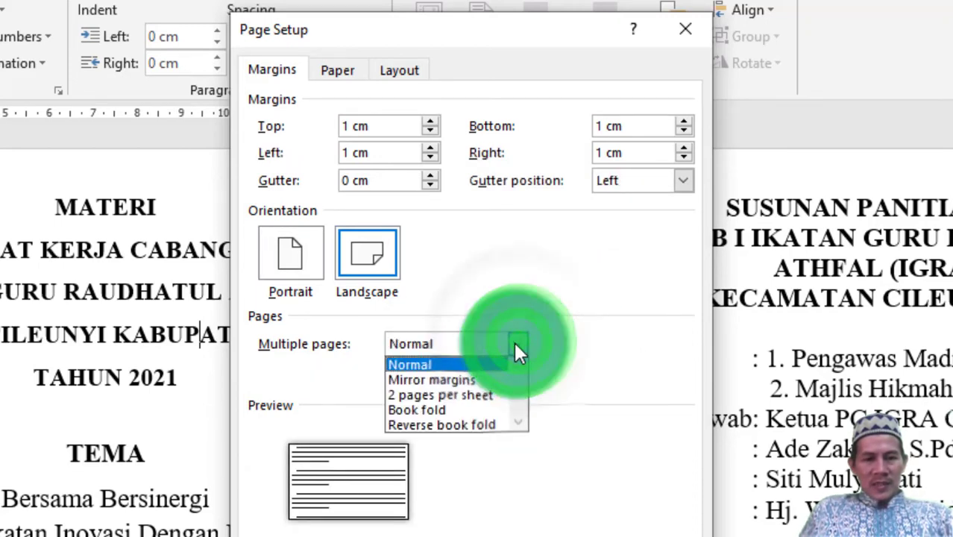
click(472, 409)
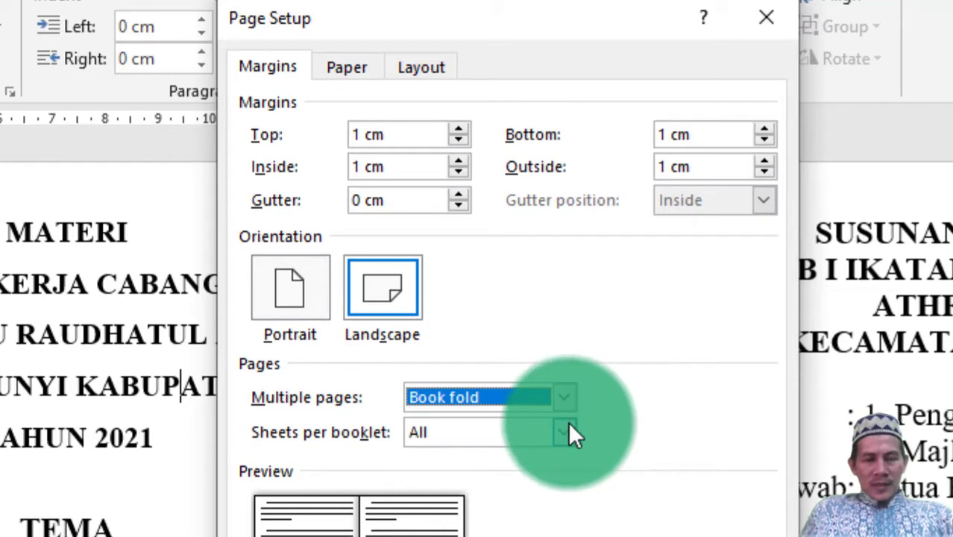
click(566, 430)
click(565, 428)
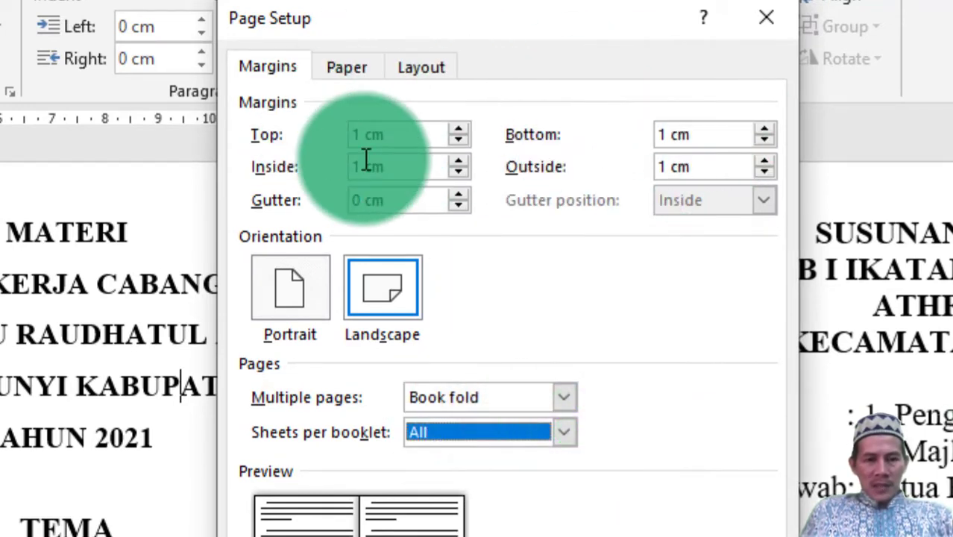
Review the paper size, the book fold options and the section layout settings in the page setup.
click(357, 65)
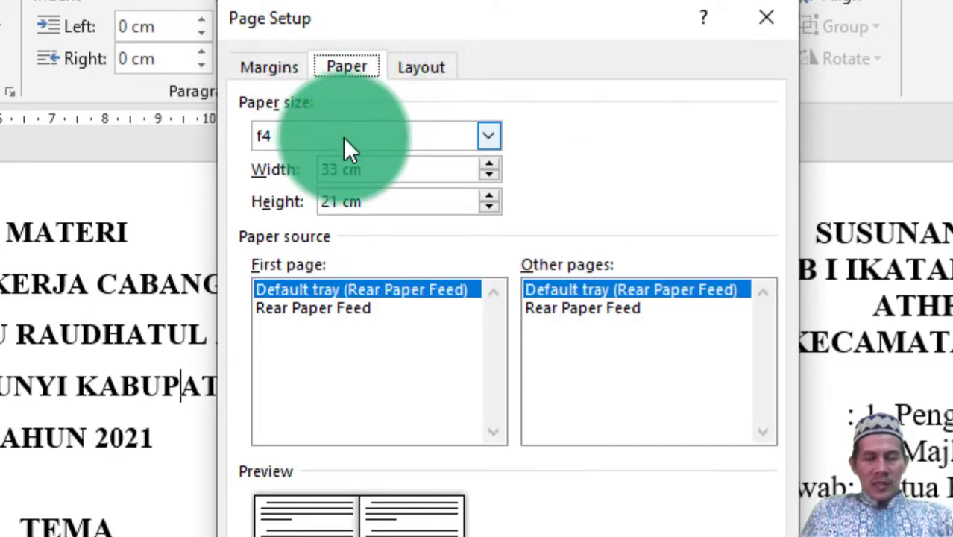
click(268, 68)
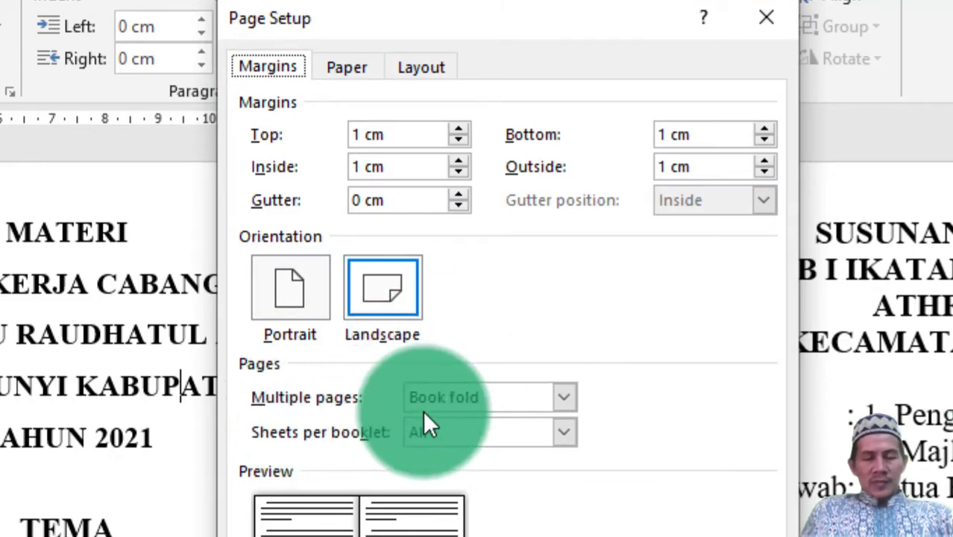
click(565, 399)
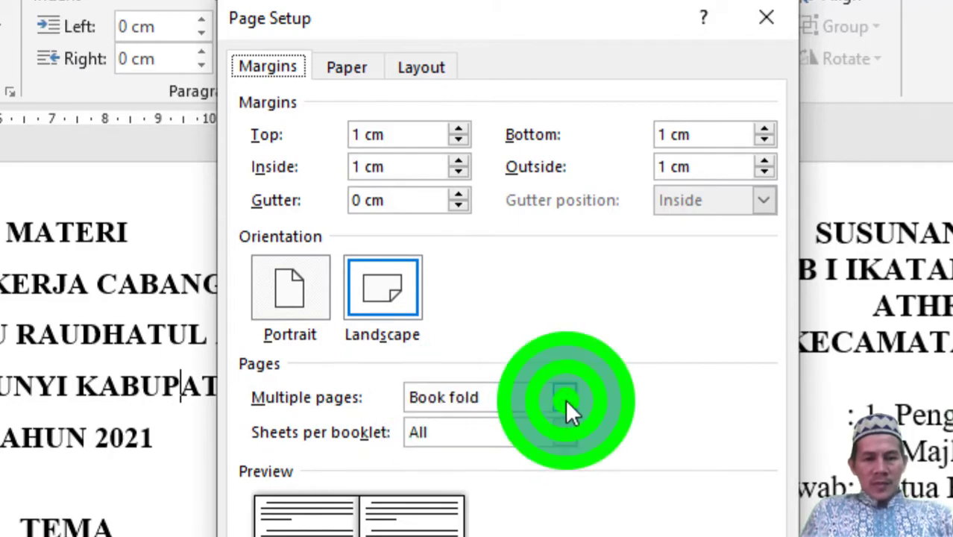
click(564, 399)
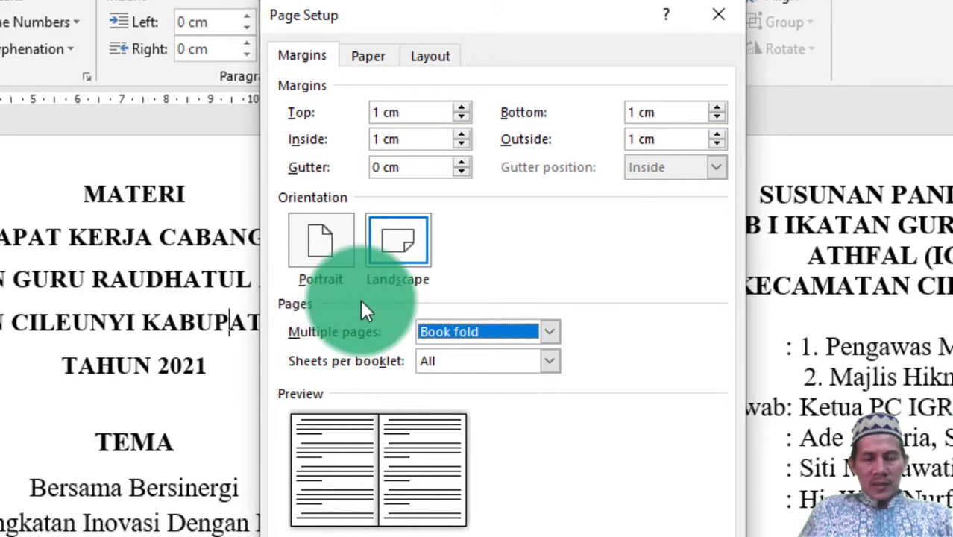
click(441, 57)
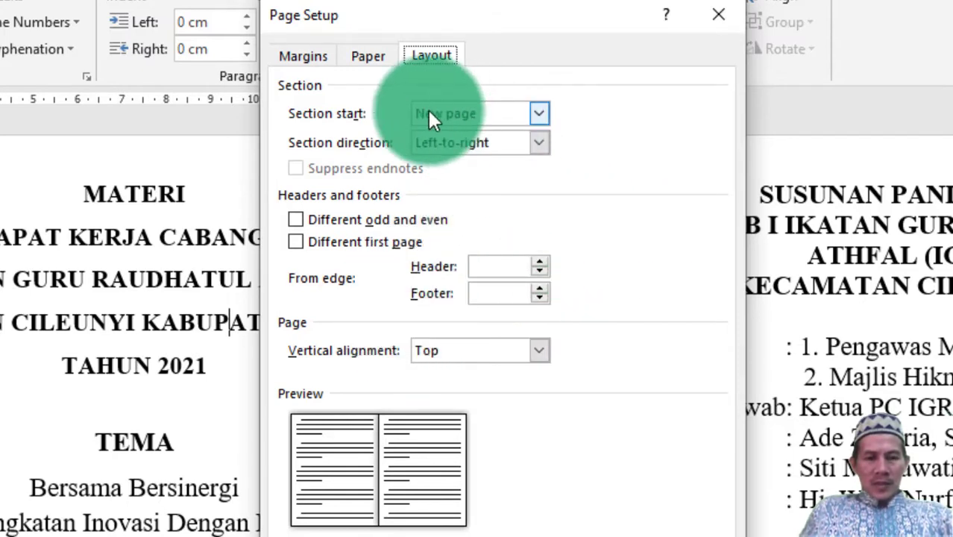
Recheck the paper and margin settings in the page setup and leave it without applying changes.
click(377, 57)
click(315, 54)
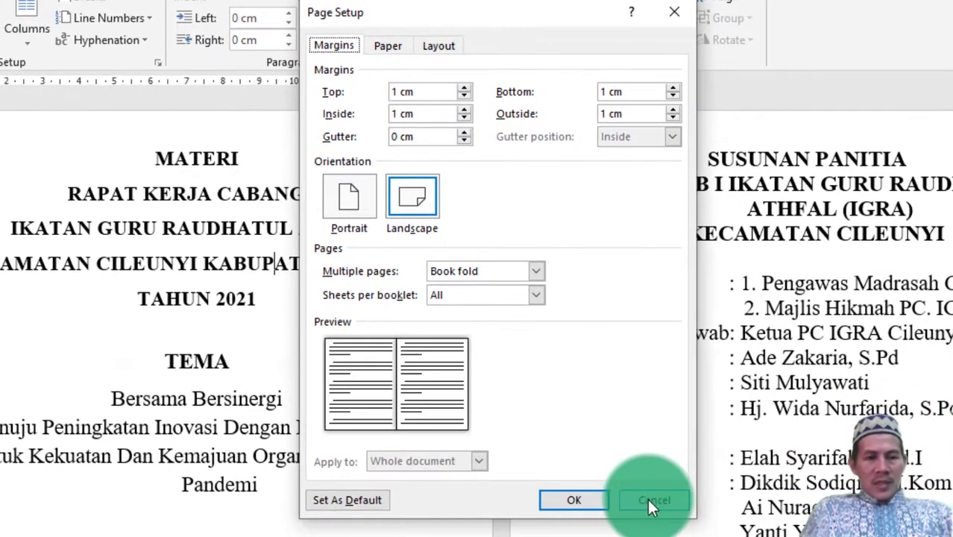
click(642, 499)
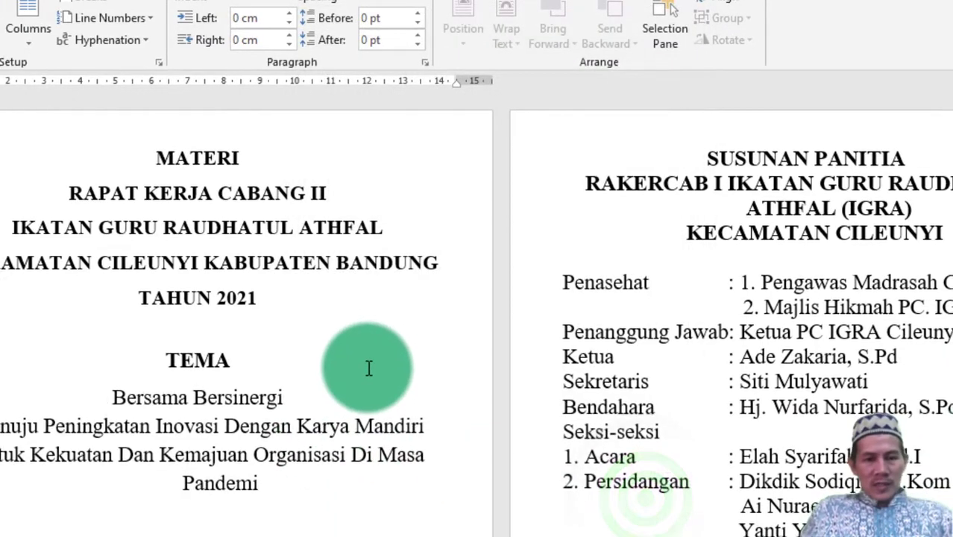
Look over the first four booklet pages, from the MATERI cover to the SURAT KEPUTUSAN decree, and return to the cover.
click(266, 250)
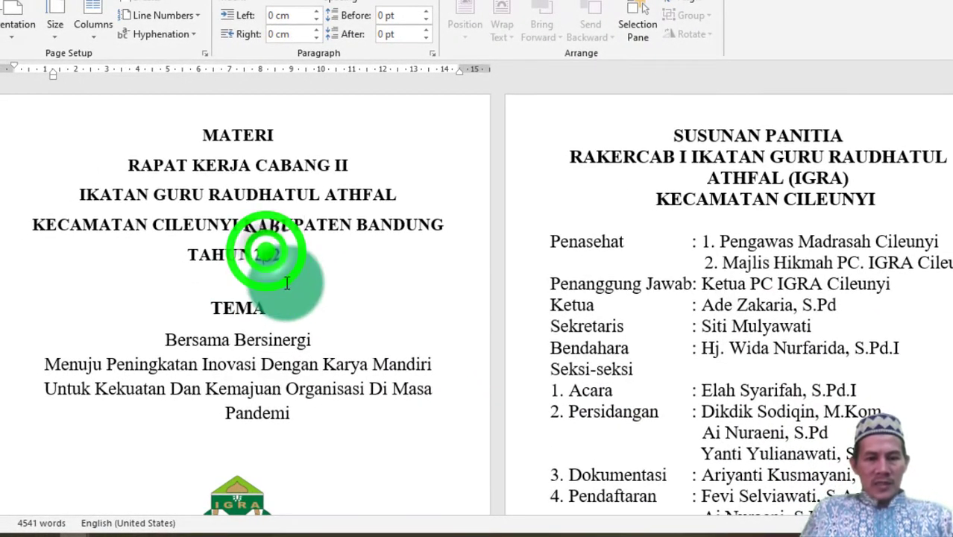
scroll(289, 284, down, 15)
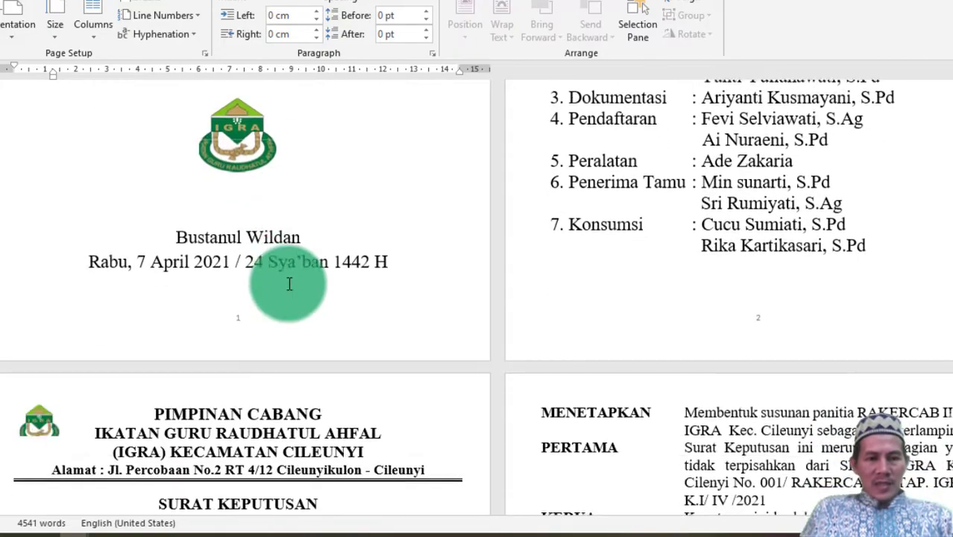
scroll(289, 284, down, 2)
scroll(289, 283, up, 15)
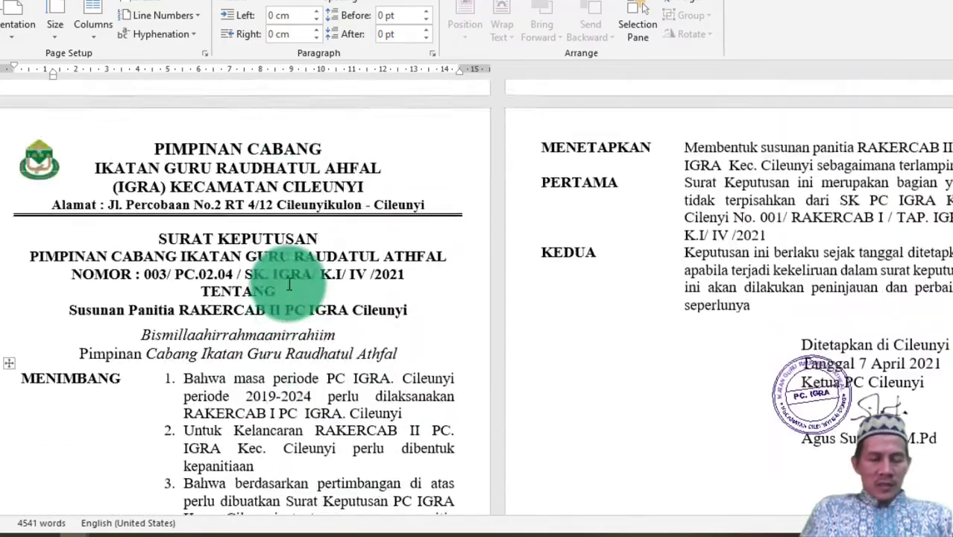
click(317, 227)
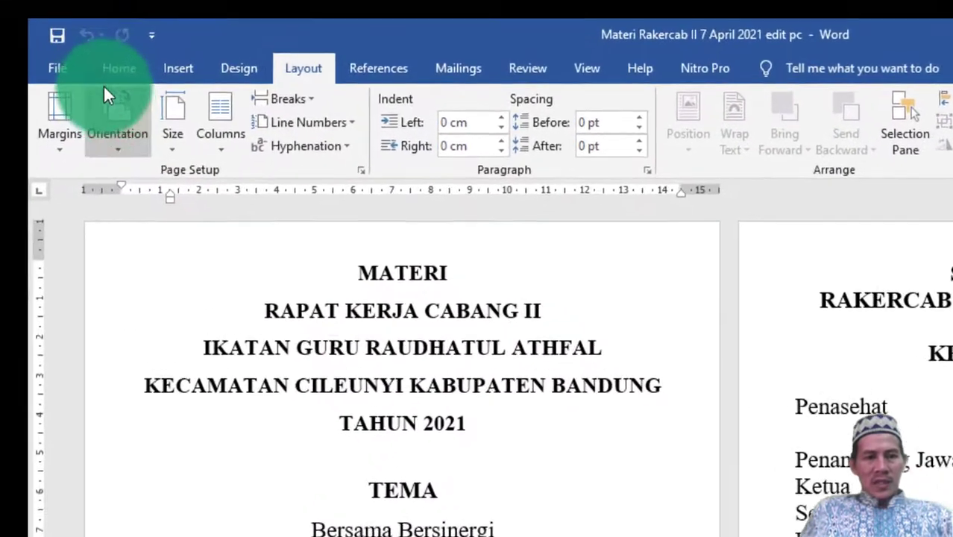
Check the font formatting of the committee list and the decree heading, and how the content continues onto the agenda page.
click(116, 80)
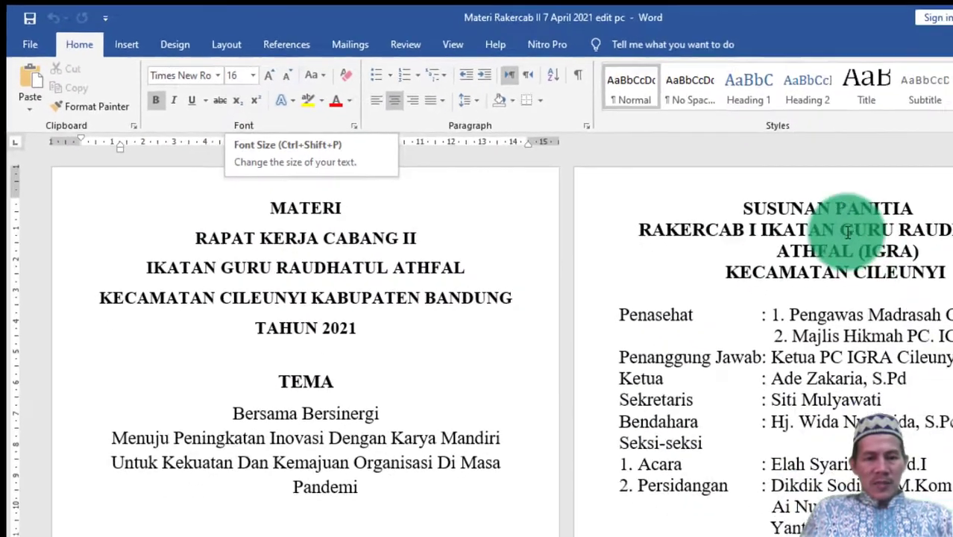
click(952, 314)
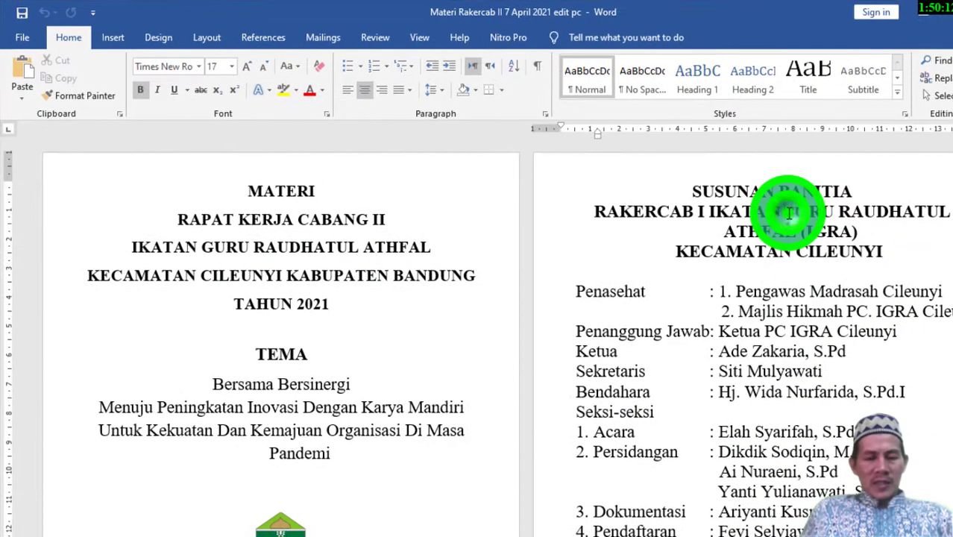
click(608, 347)
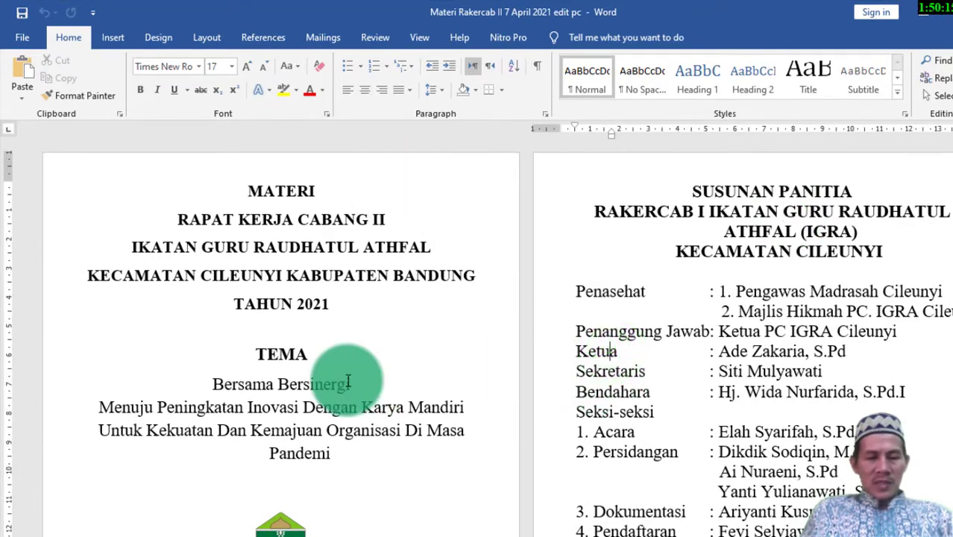
scroll(345, 381, down, 6)
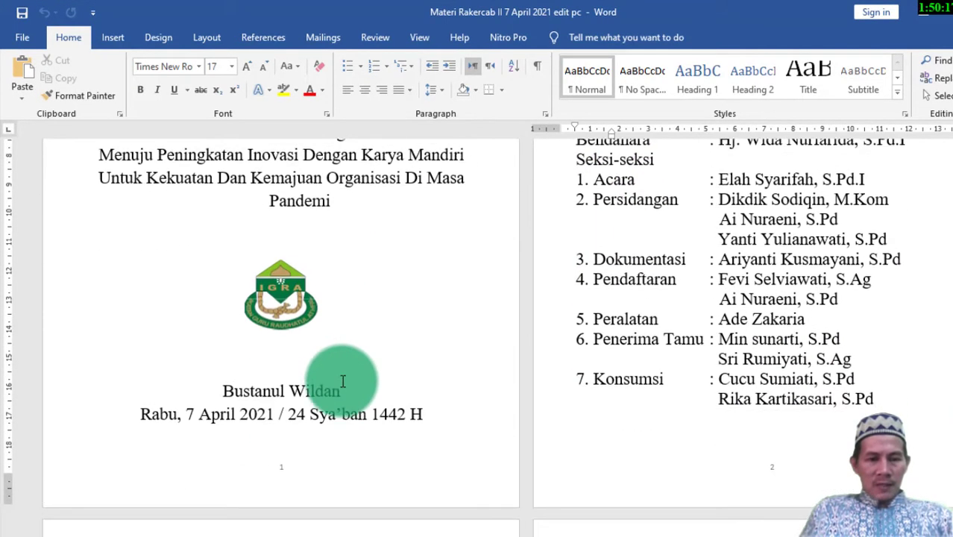
scroll(341, 381, down, 5)
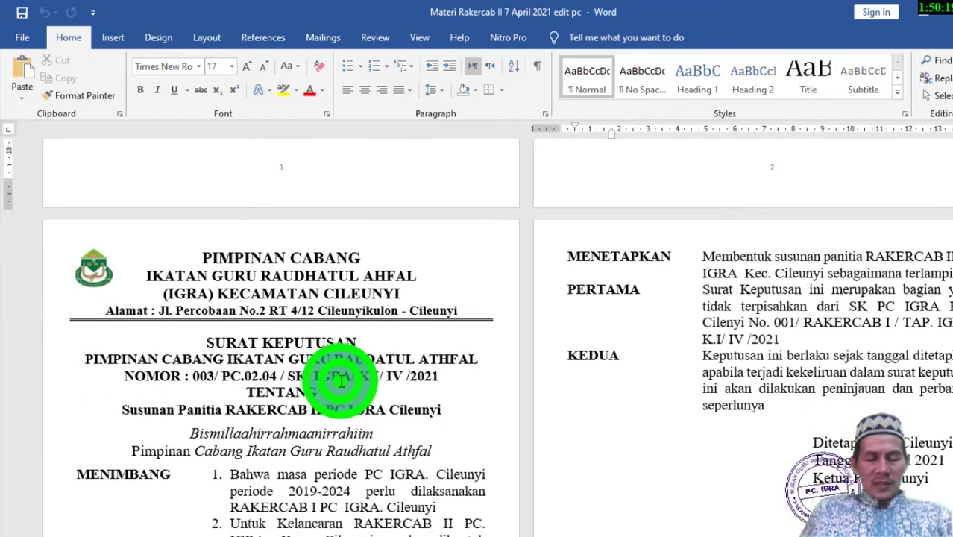
click(341, 381)
scroll(337, 381, down, 9)
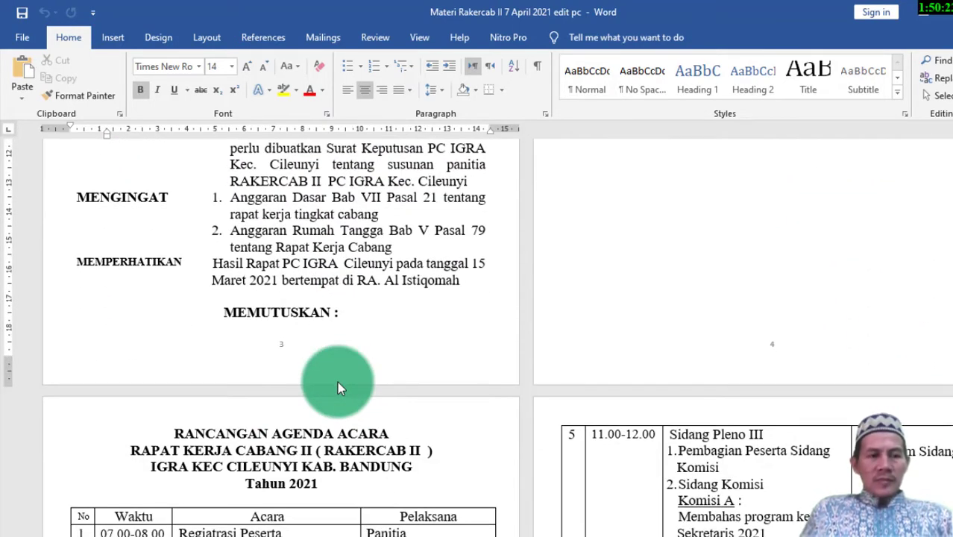
scroll(337, 381, up, 20)
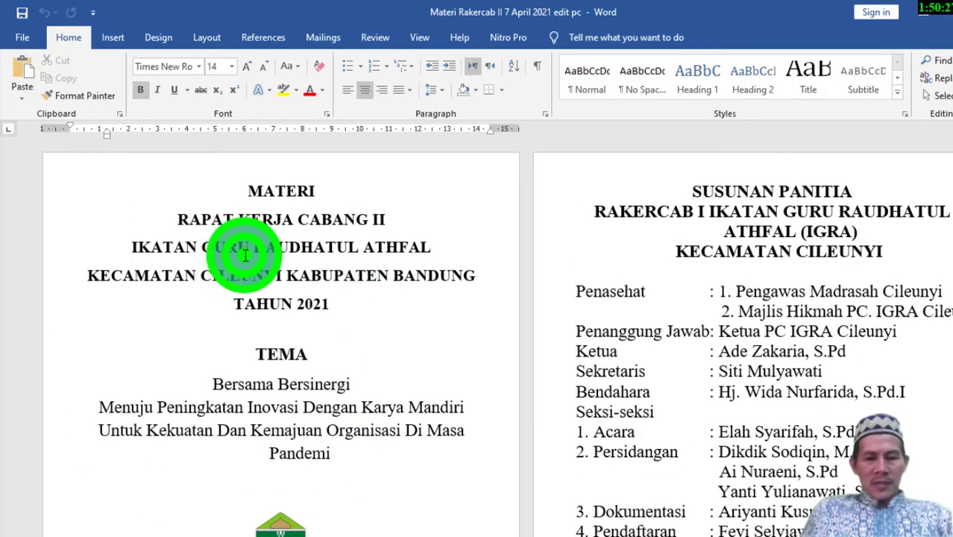
Examine the page order and numbering from the cover up to the TATA TERTIB PERSIDANGAN page and back.
click(249, 192)
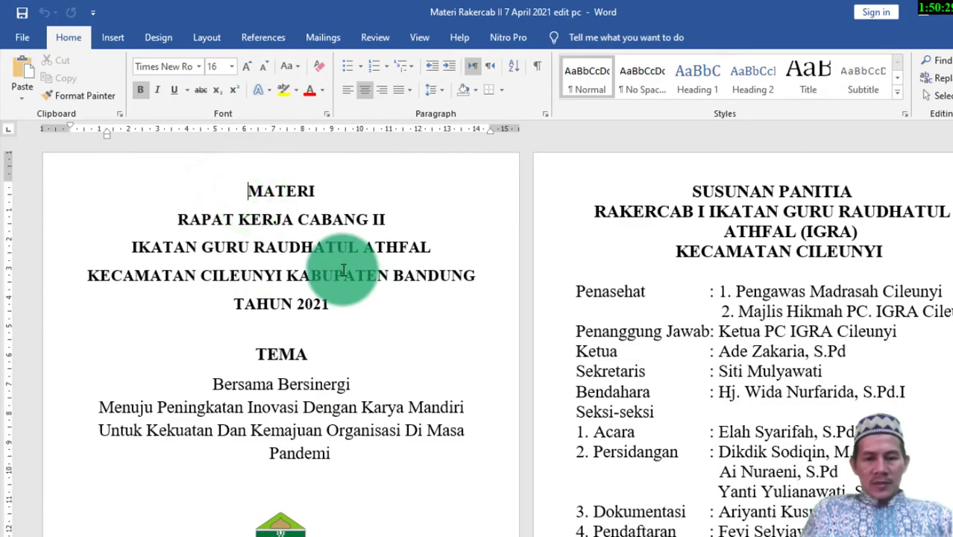
scroll(343, 270, down, 20)
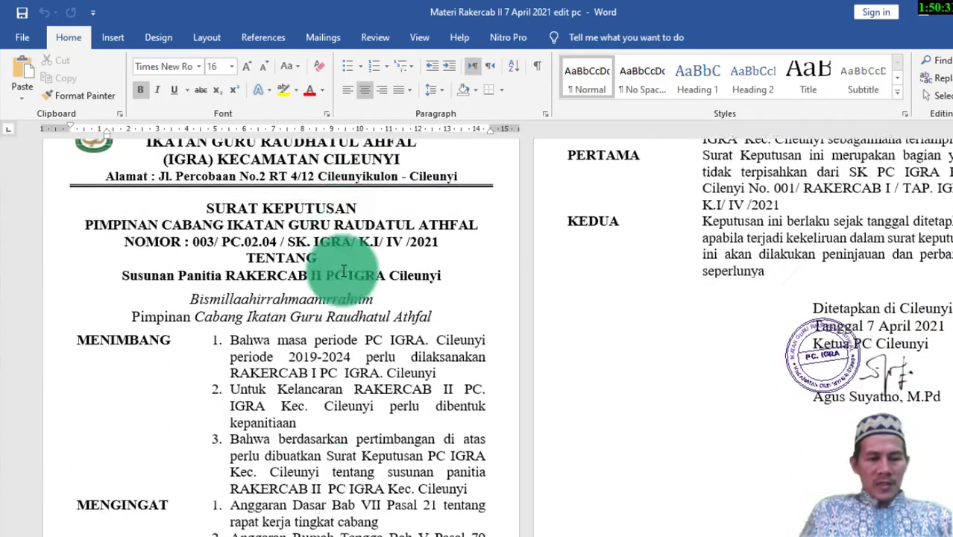
scroll(337, 273, down, 15)
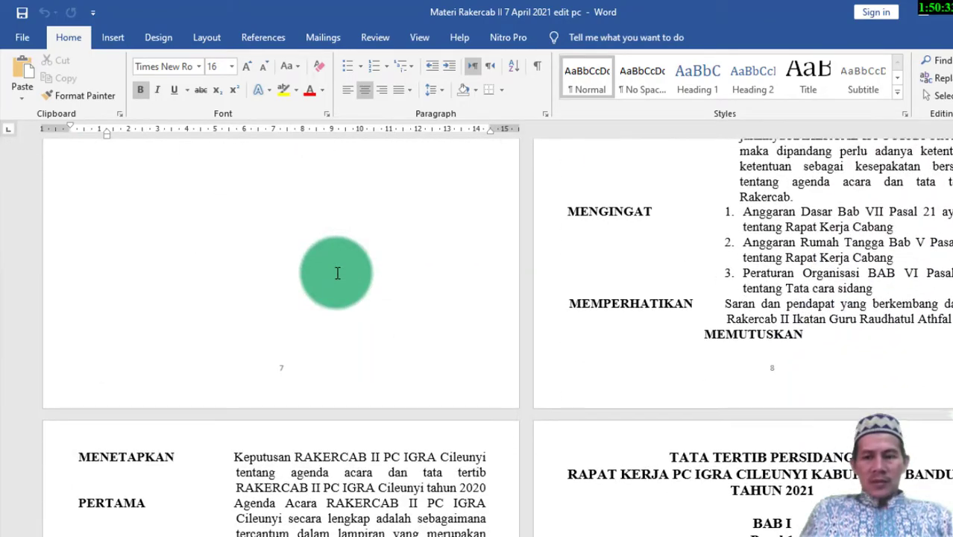
scroll(337, 272, down, 3)
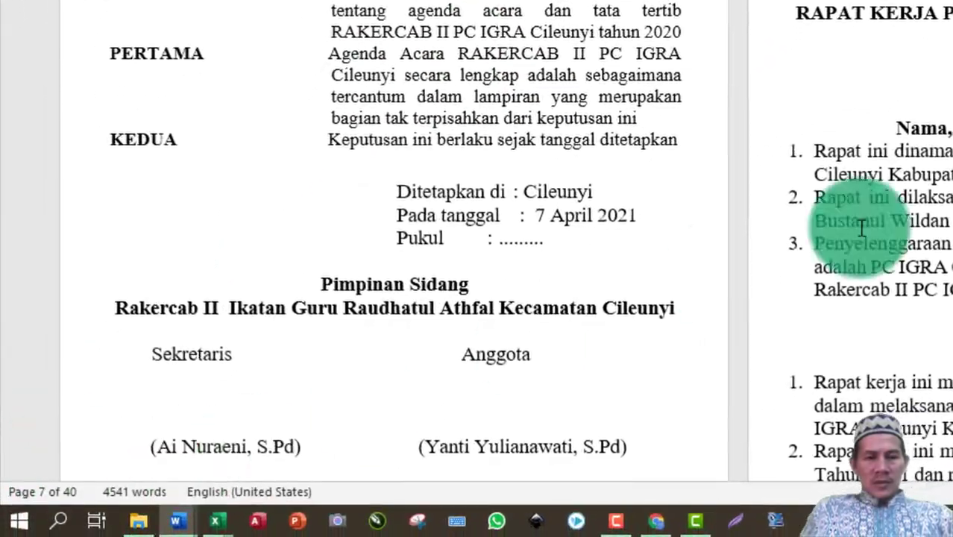
scroll(803, 229, up, 2)
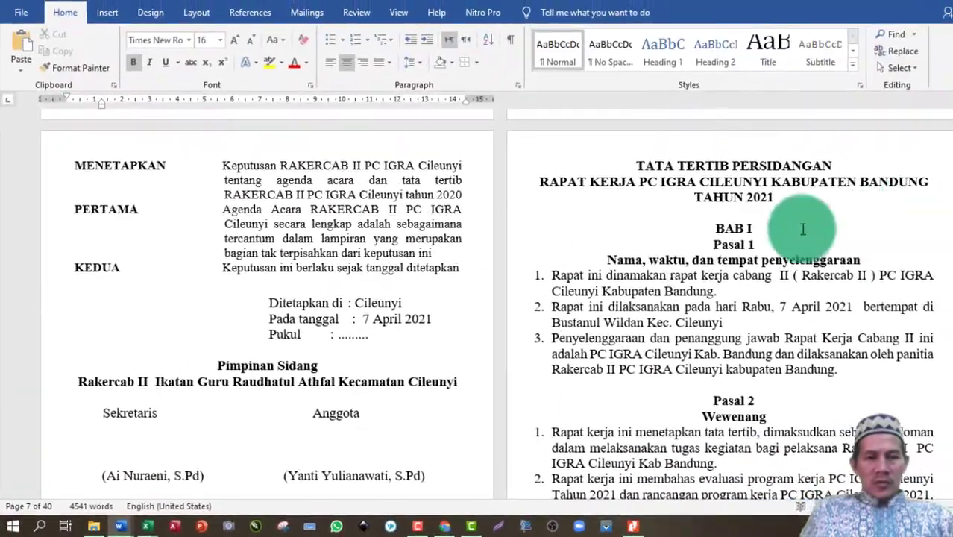
scroll(679, 253, up, 10)
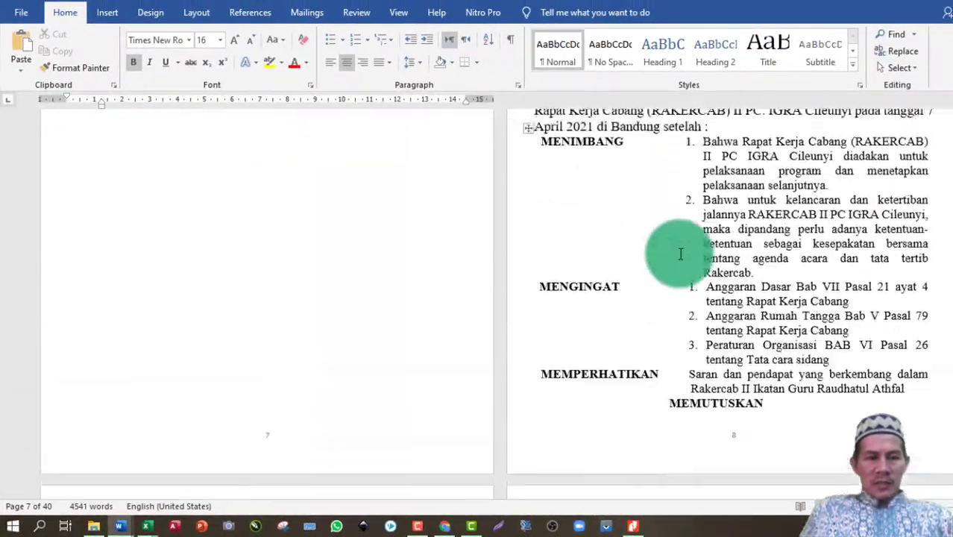
scroll(680, 253, up, 20)
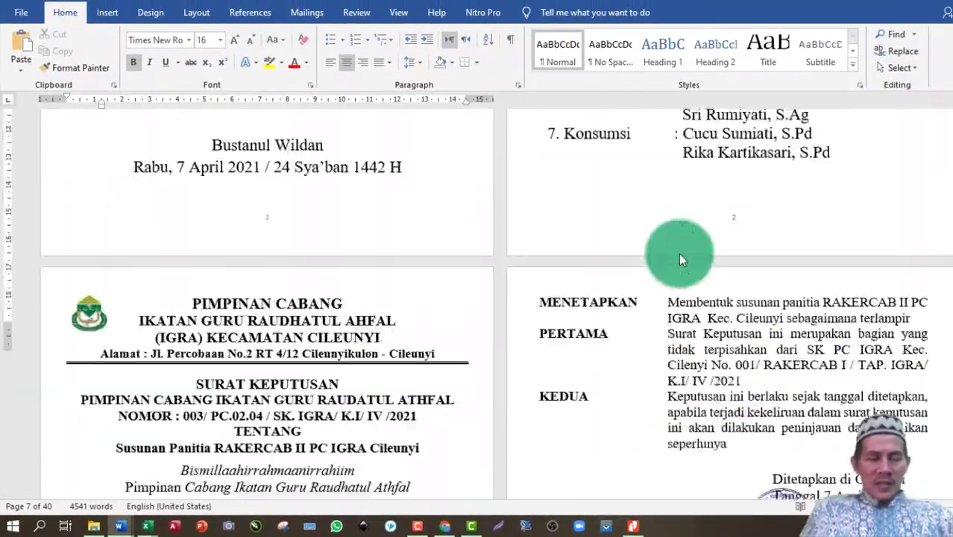
scroll(302, 227, up, 8)
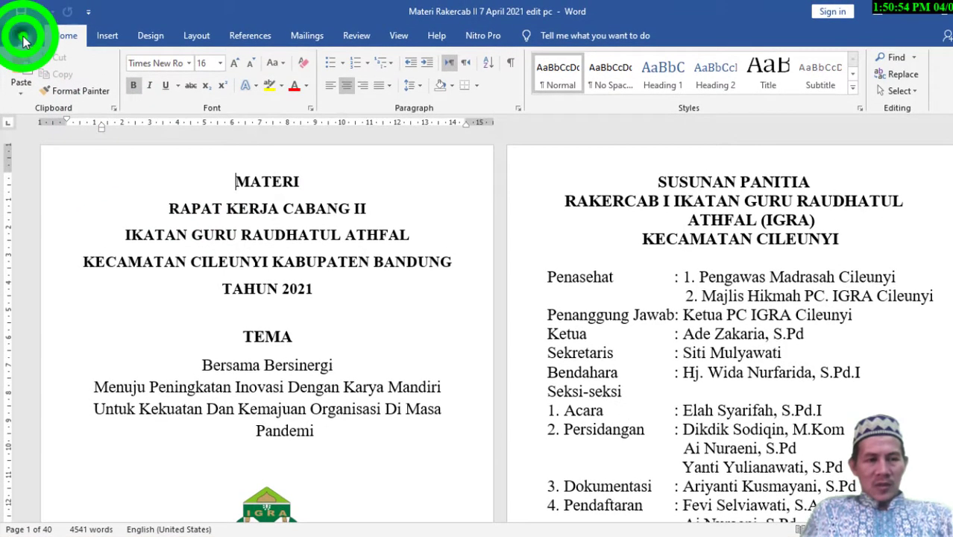
Open the document's print settings and keep EPSON L220 Series as the printer.
click(21, 12)
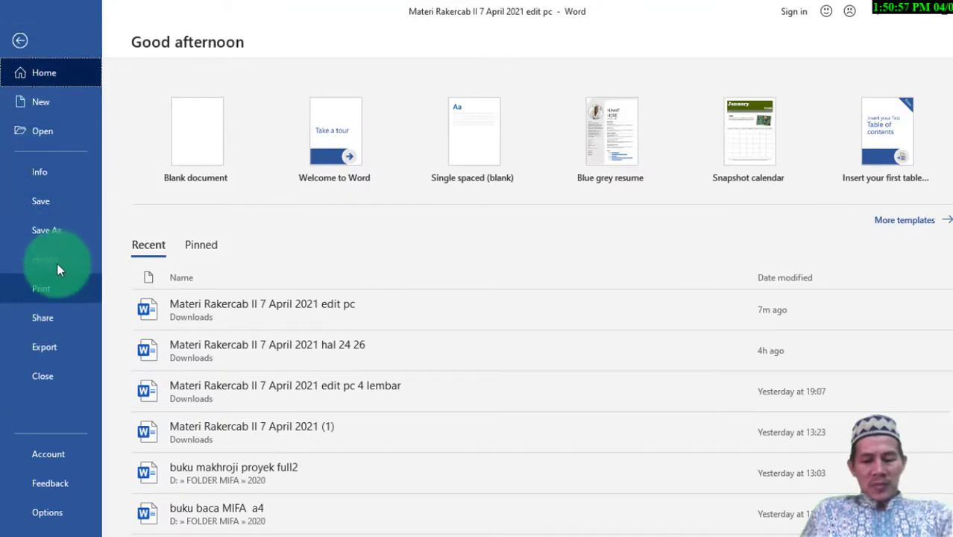
key(Escape)
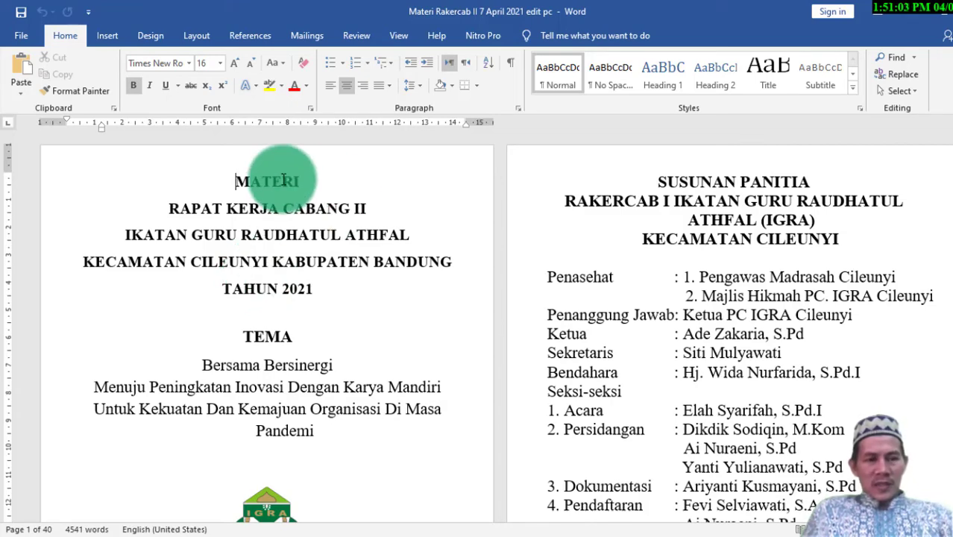
key(ctrl+p)
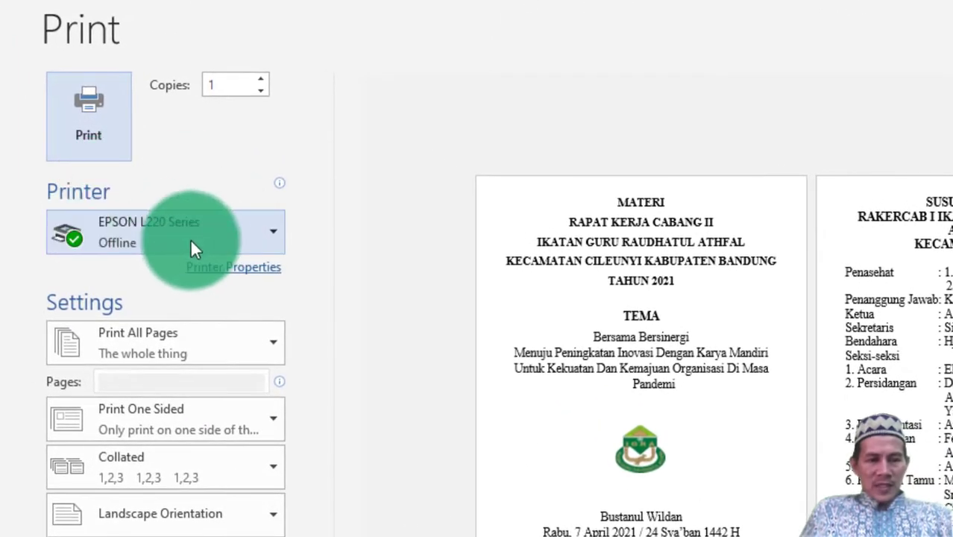
mouse_move(124, 244)
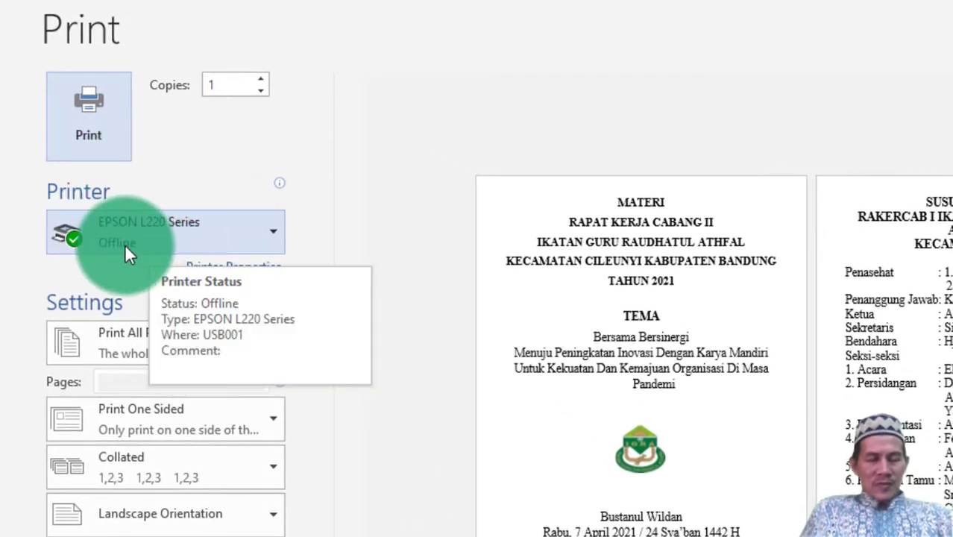
click(169, 238)
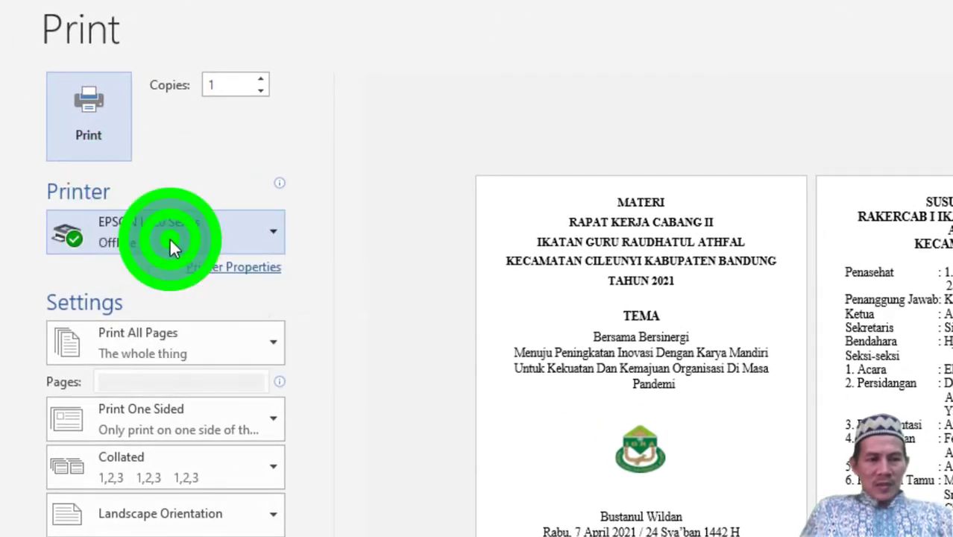
click(251, 239)
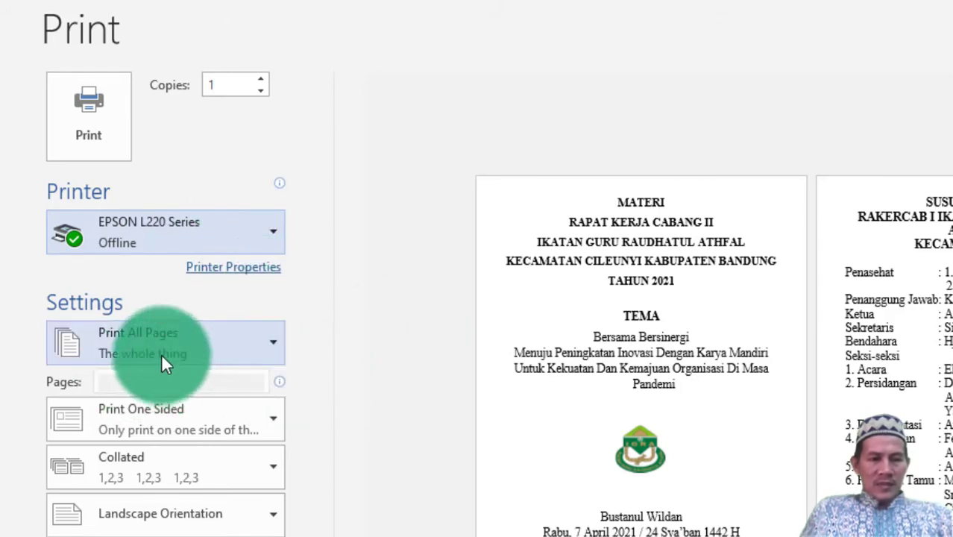
Keep the print range at Print All Pages and set the sides option to Manually Print on Both Sides.
click(196, 348)
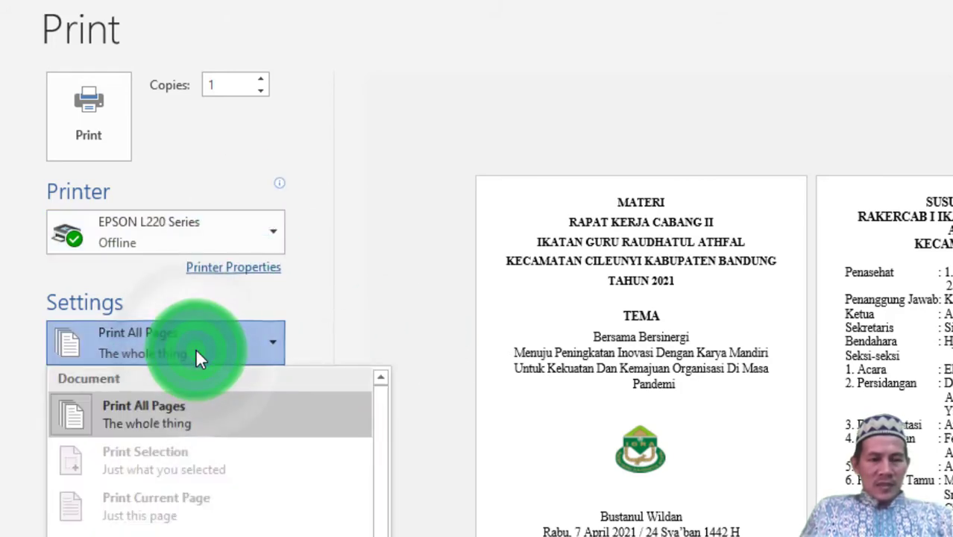
click(199, 334)
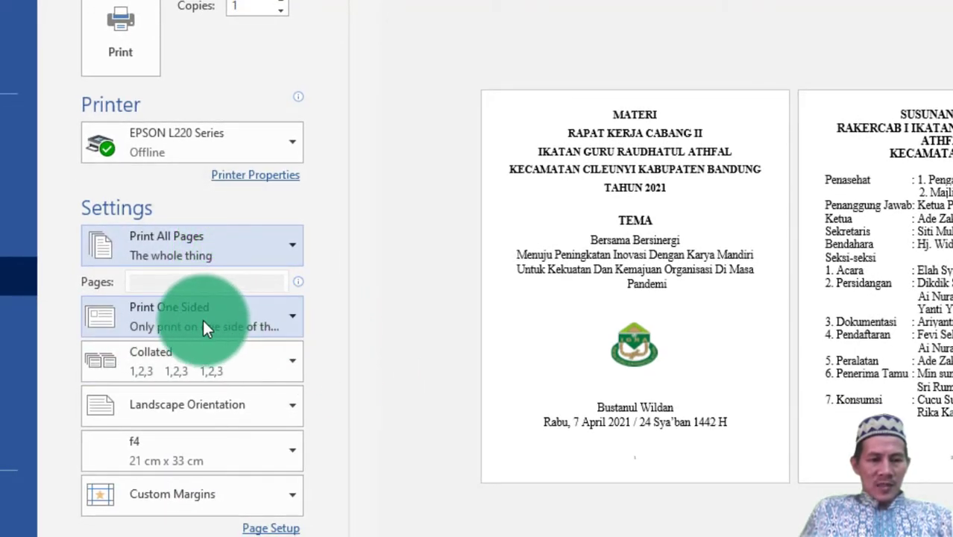
click(268, 323)
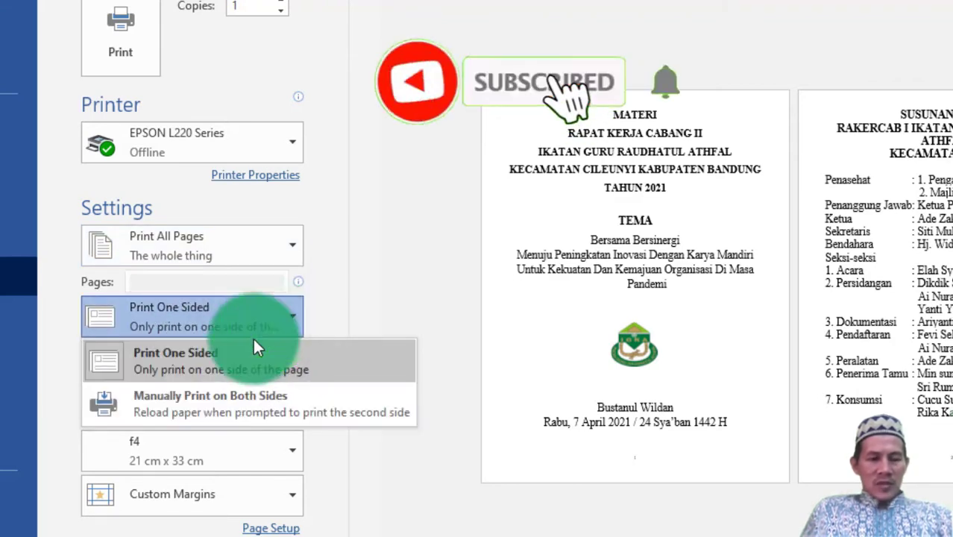
click(215, 402)
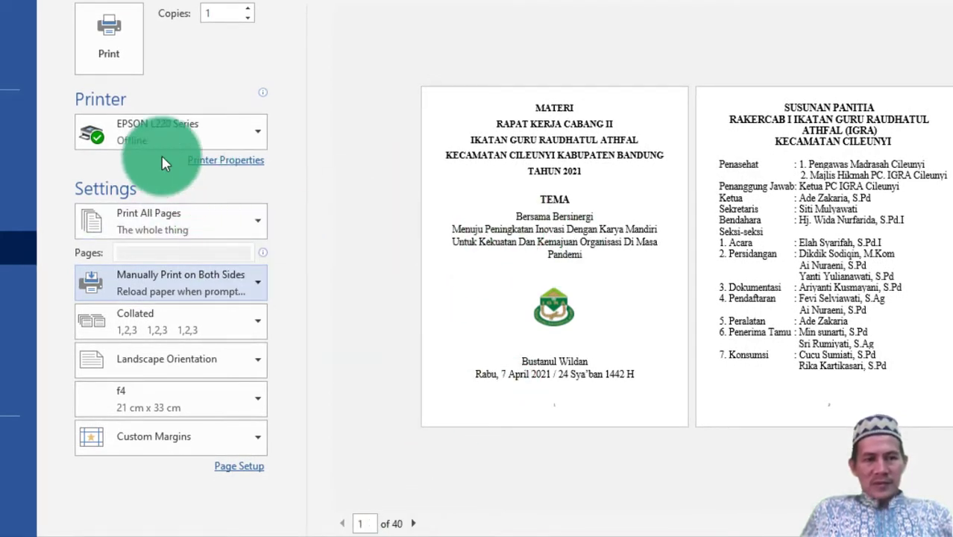
Start printing the booklet and dismiss the prompt about reloading the paper for the second side.
click(106, 47)
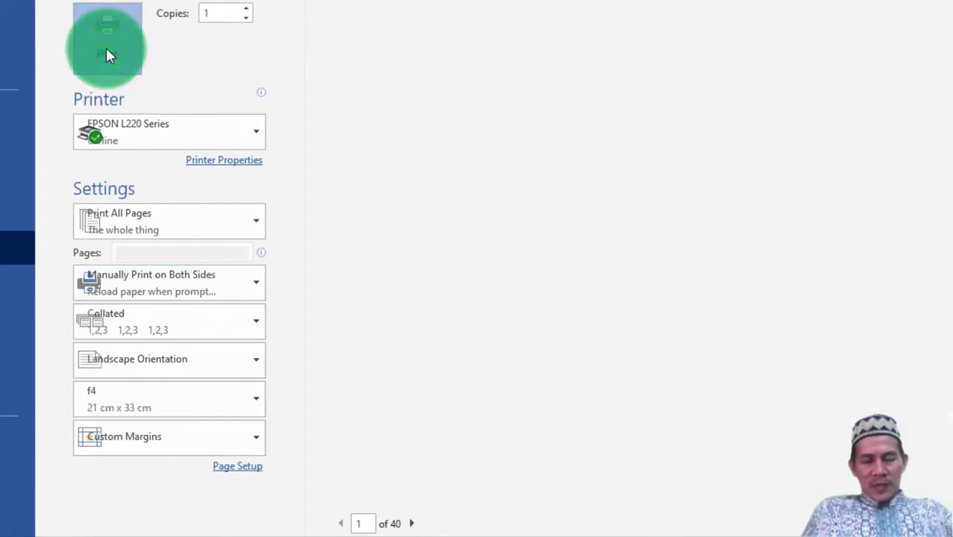
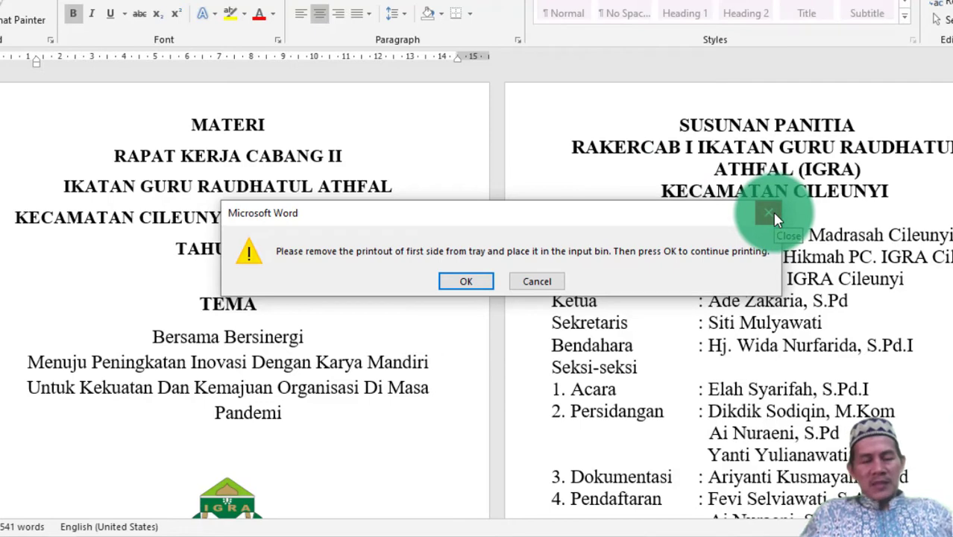
click(772, 209)
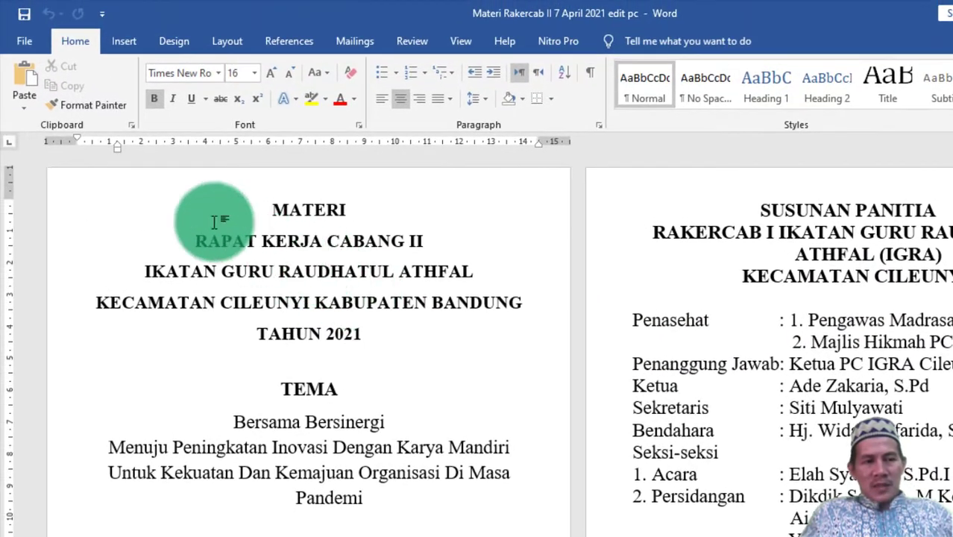
click(28, 50)
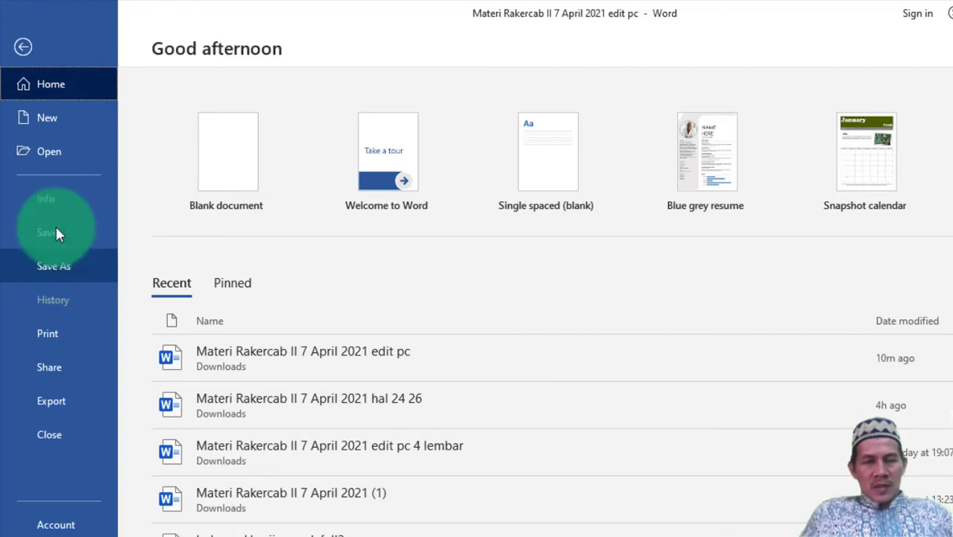
click(23, 48)
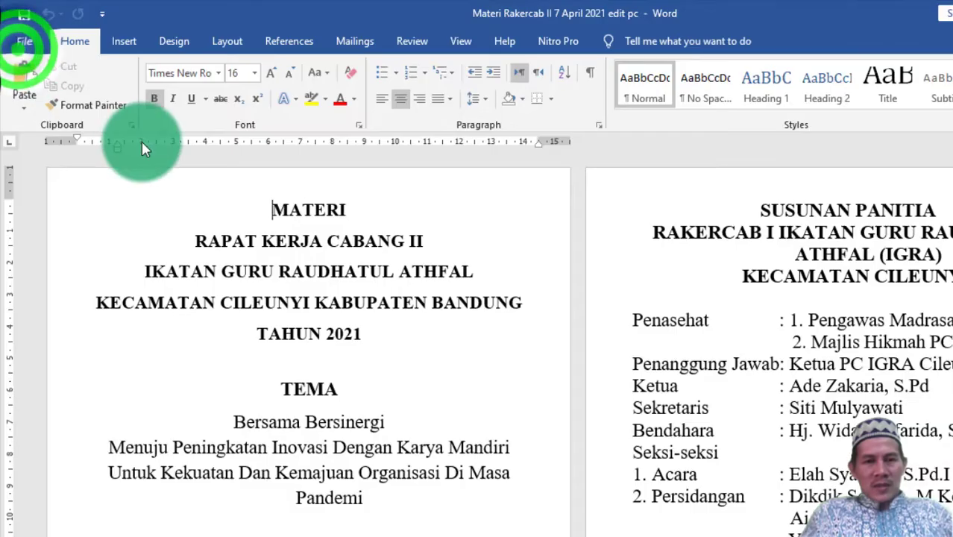
click(561, 42)
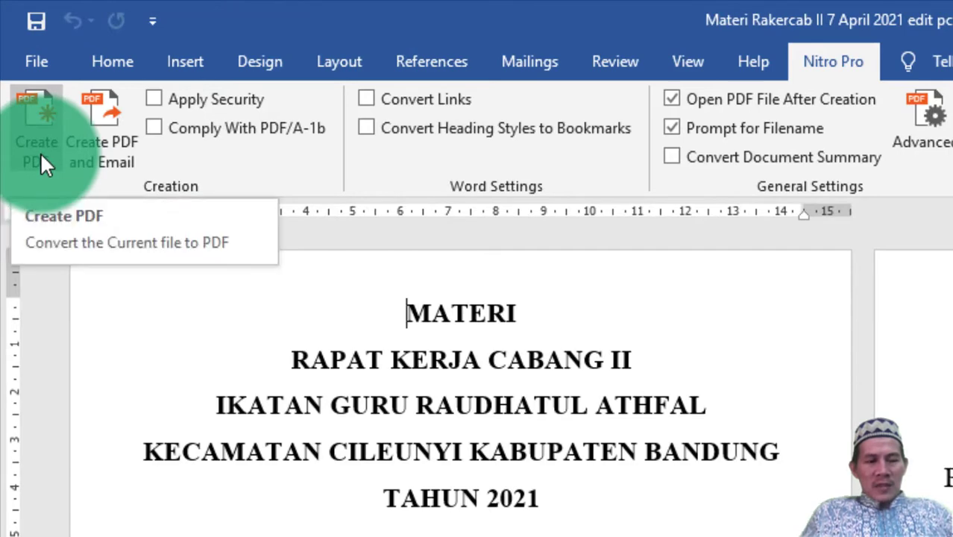
Start saving a copy of the document in the Downloads folder with PDF as the file type.
click(43, 59)
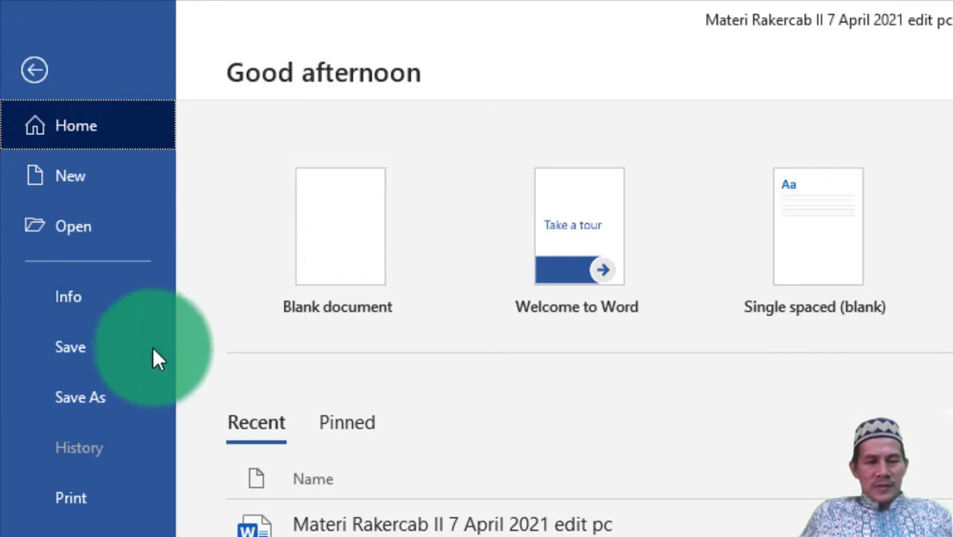
click(117, 393)
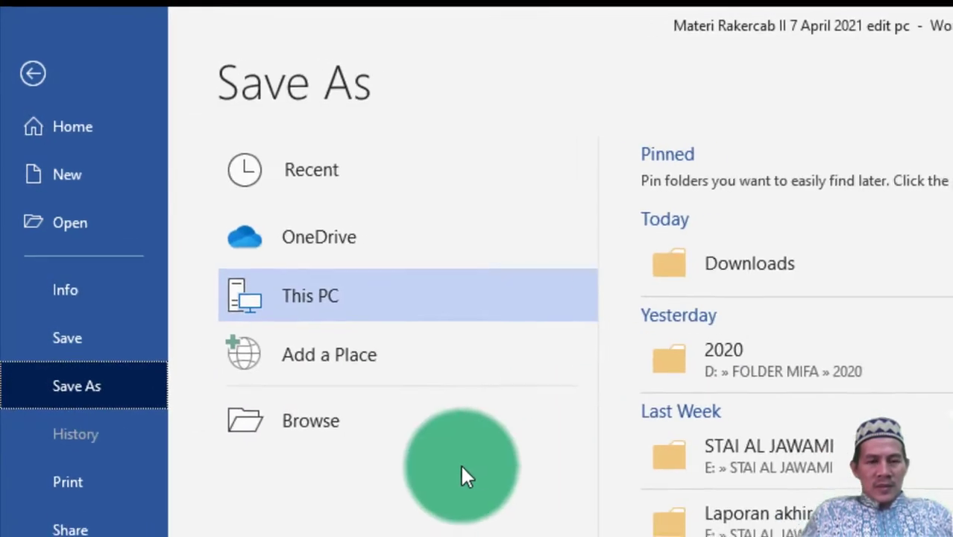
click(812, 271)
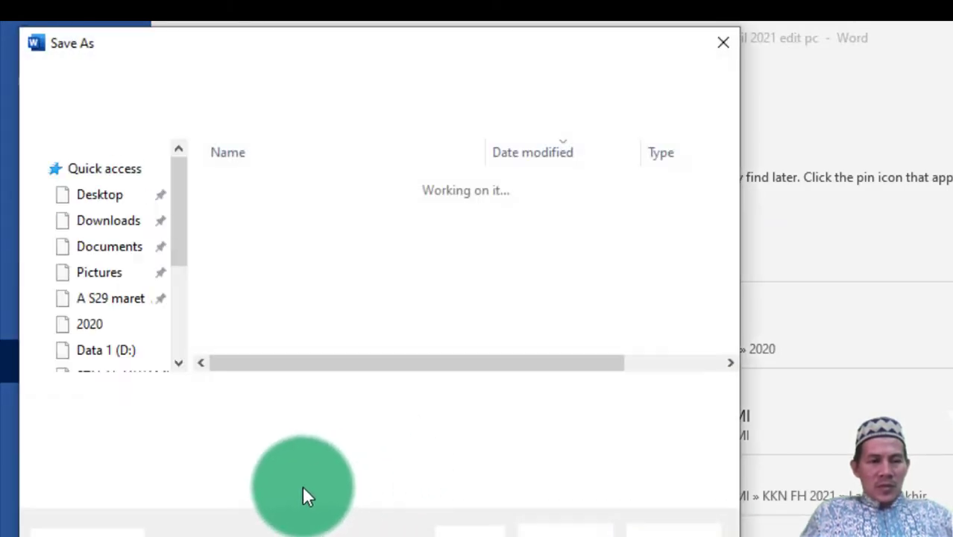
click(366, 433)
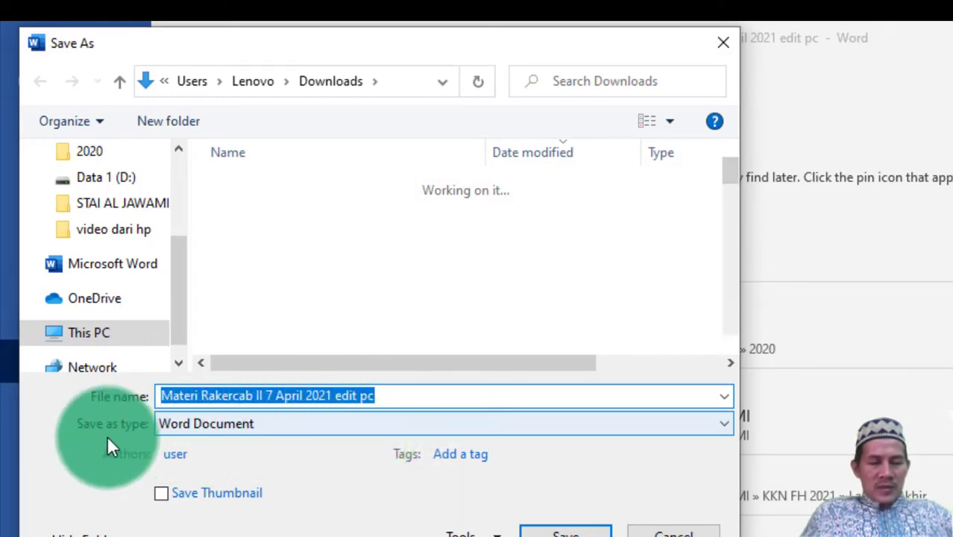
click(342, 424)
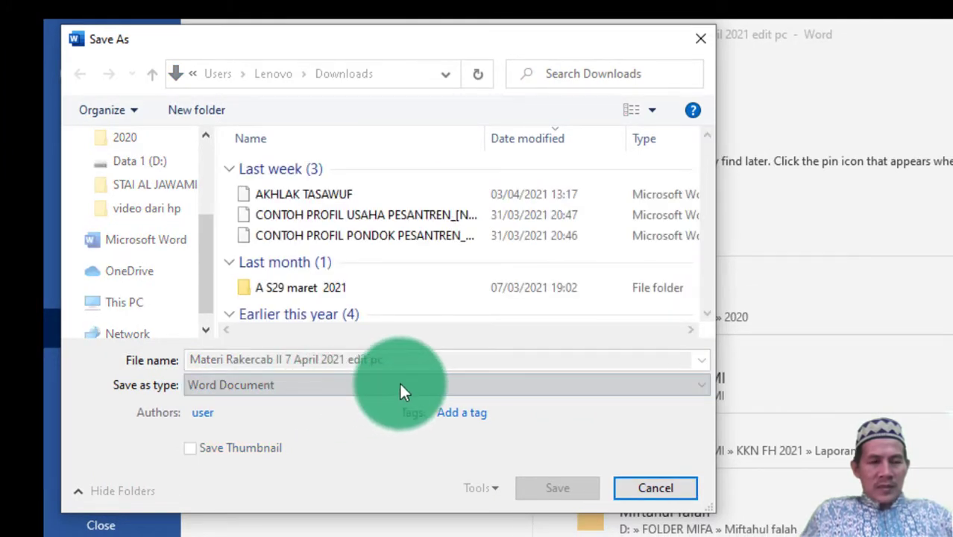
click(321, 384)
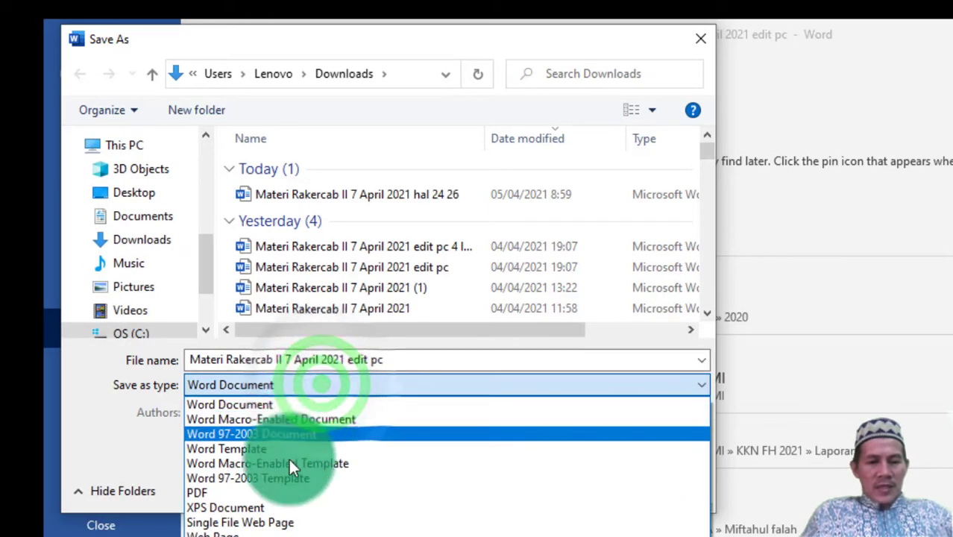
click(295, 493)
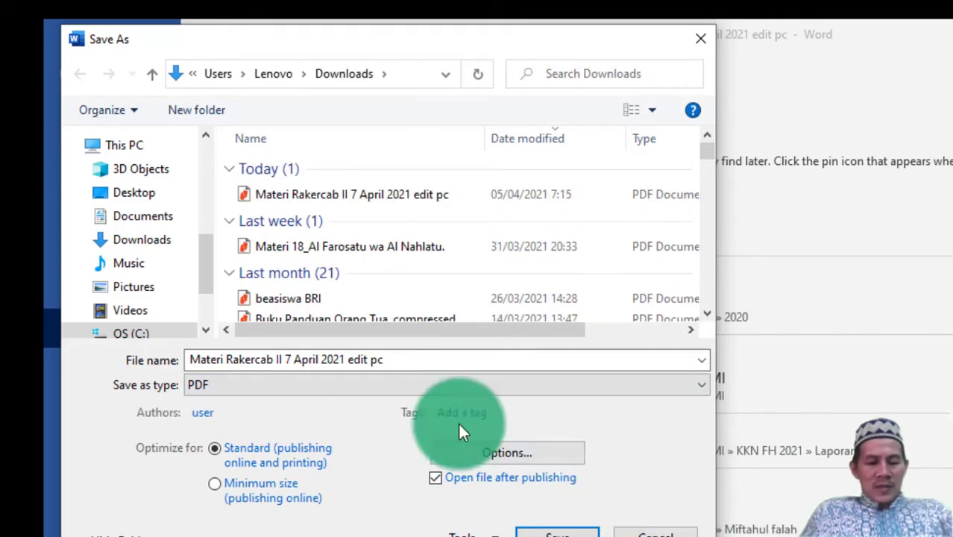
Name the PDF copy "Materi Rakercab II 7 April 2021 edit pc 1" and save it.
click(431, 359)
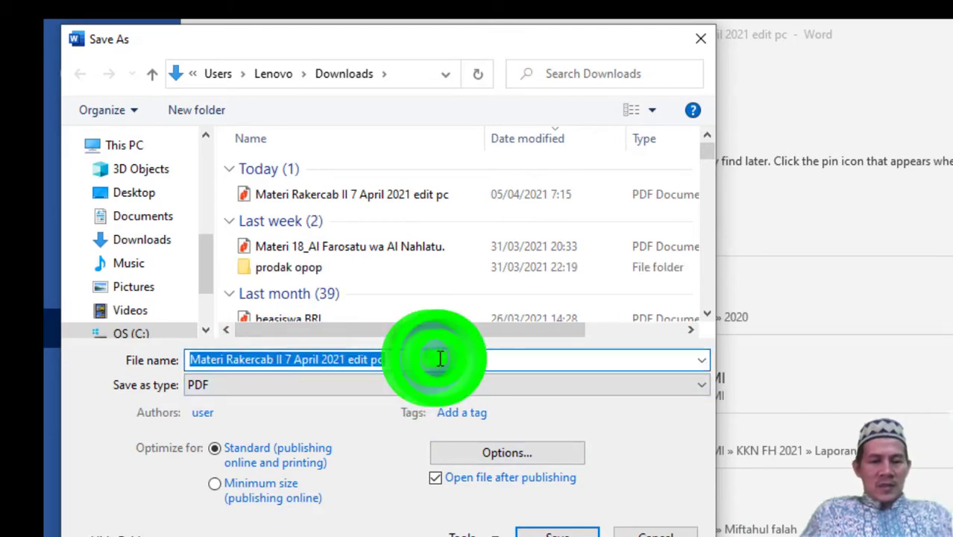
click(434, 358)
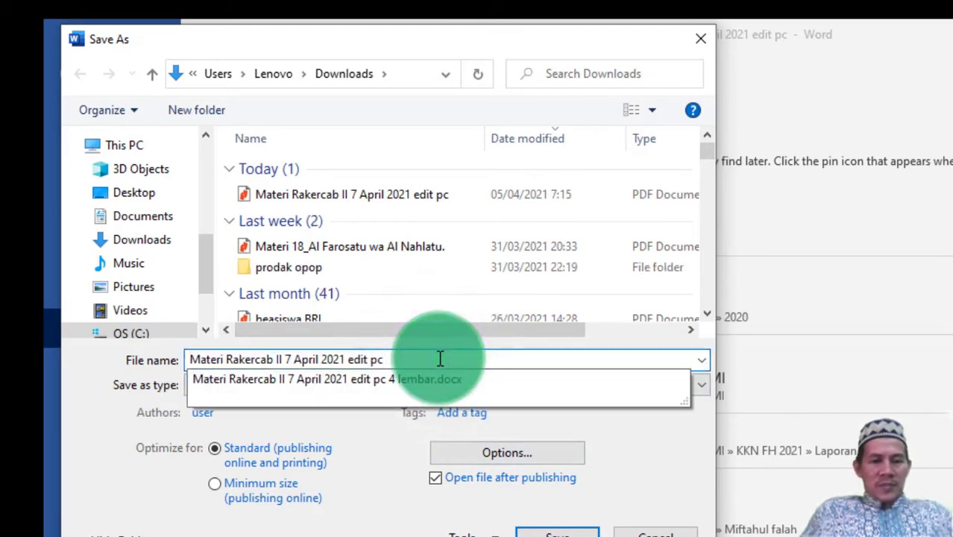
text(1)
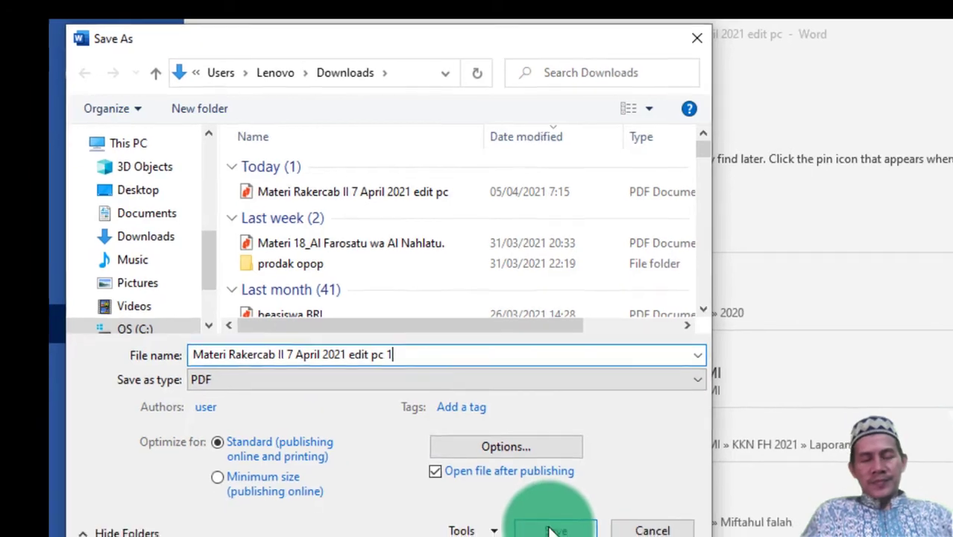
click(550, 531)
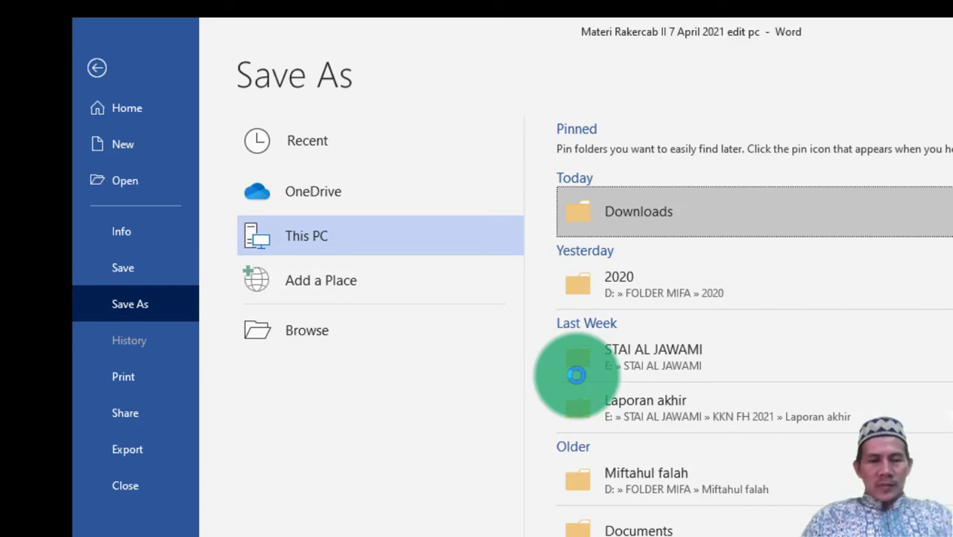
click(576, 375)
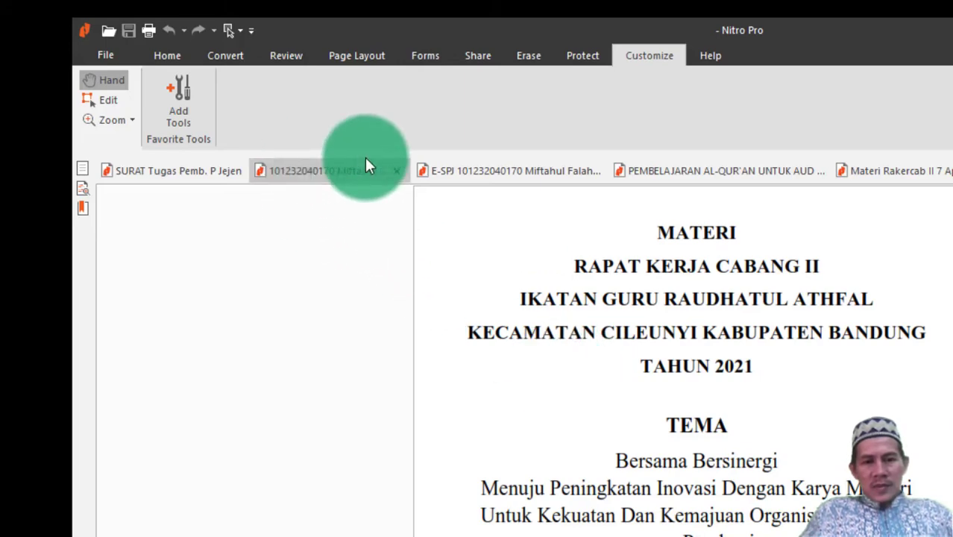
Examine the exported PDF's last page and the pages just before it.
click(155, 57)
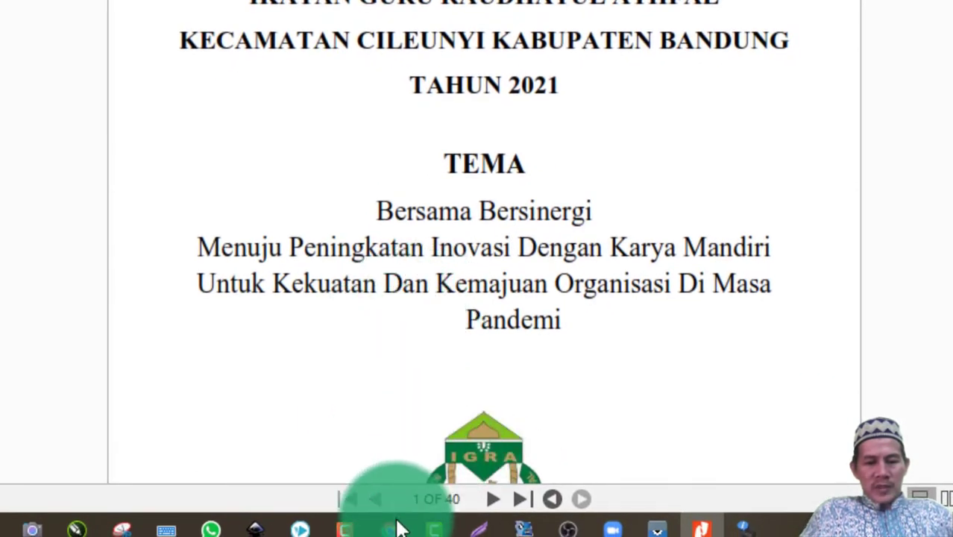
click(522, 499)
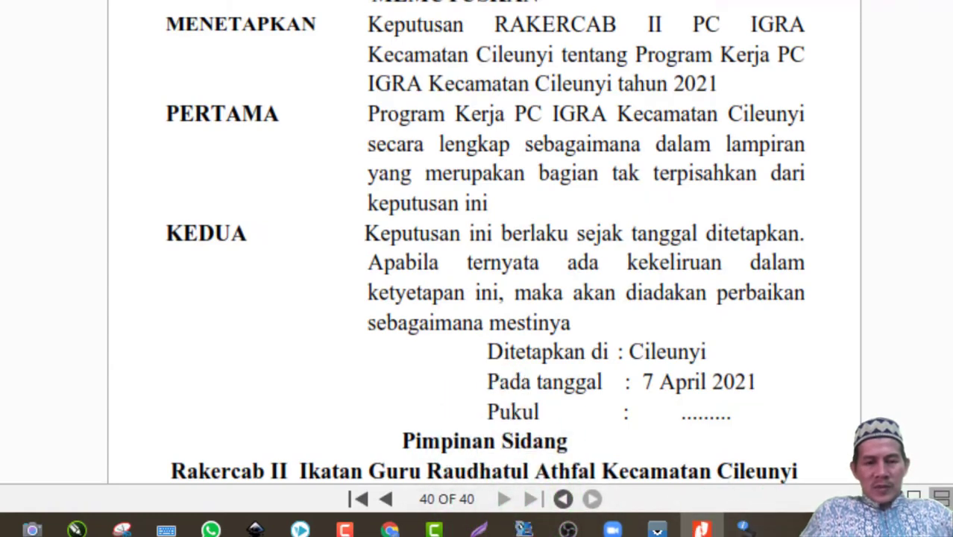
scroll(531, 360, up, 20)
scroll(532, 361, up, 5)
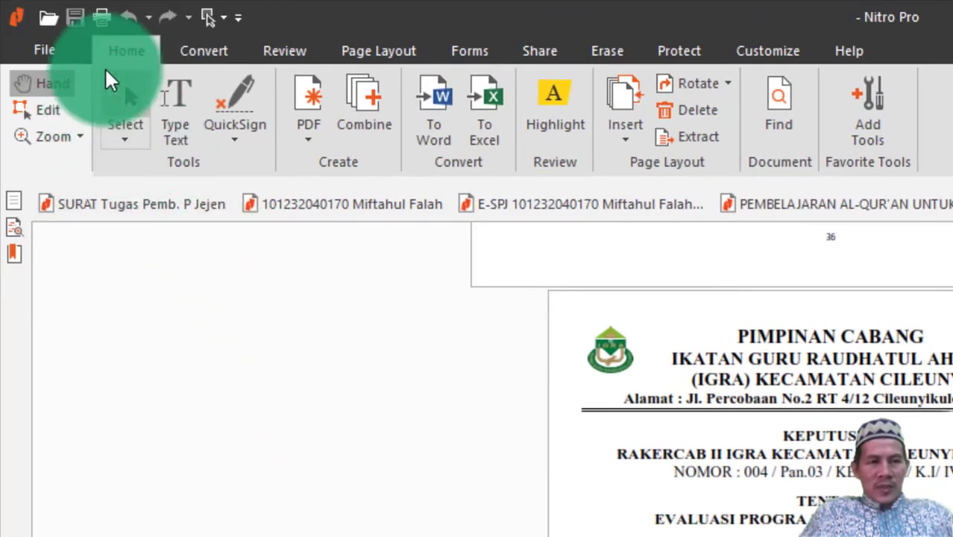
Open the PDF's print settings and look over the booklet printing options.
click(105, 20)
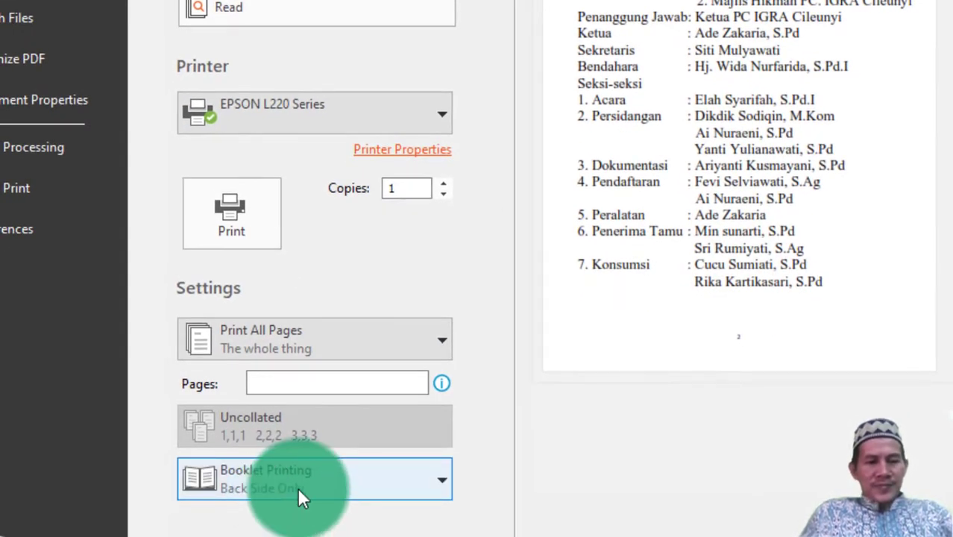
click(415, 475)
click(415, 474)
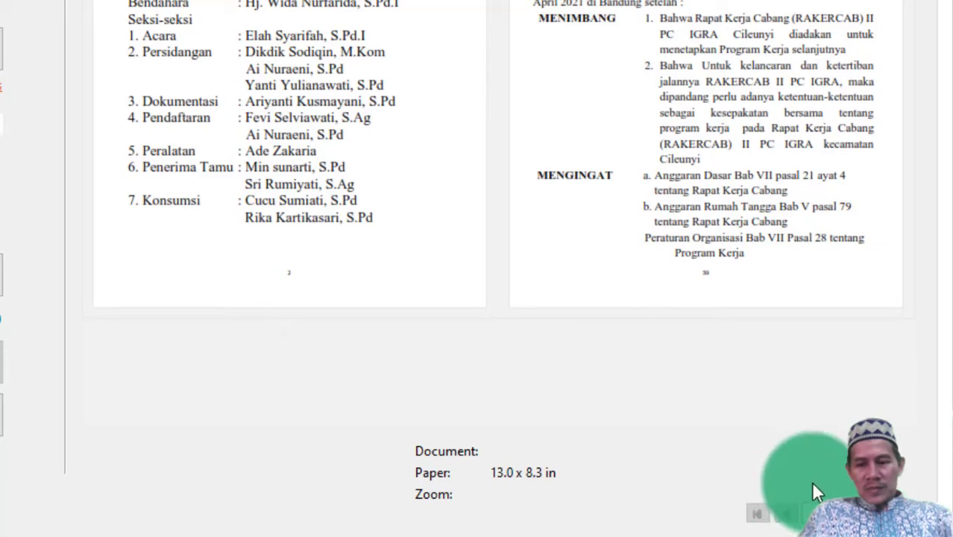
Examine the first few booklet sheets in the print preview and return to the first sheet.
key(Page_Down)
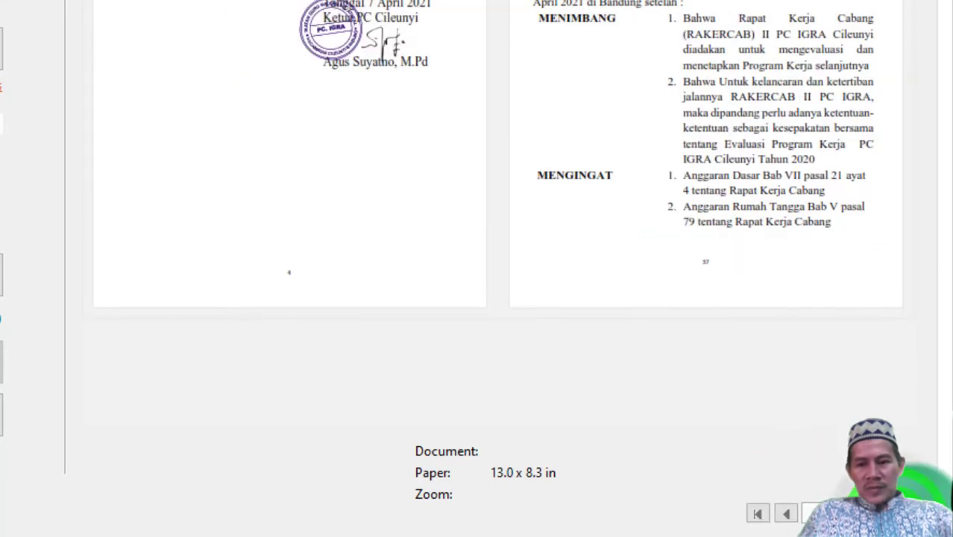
key(Page_Down)
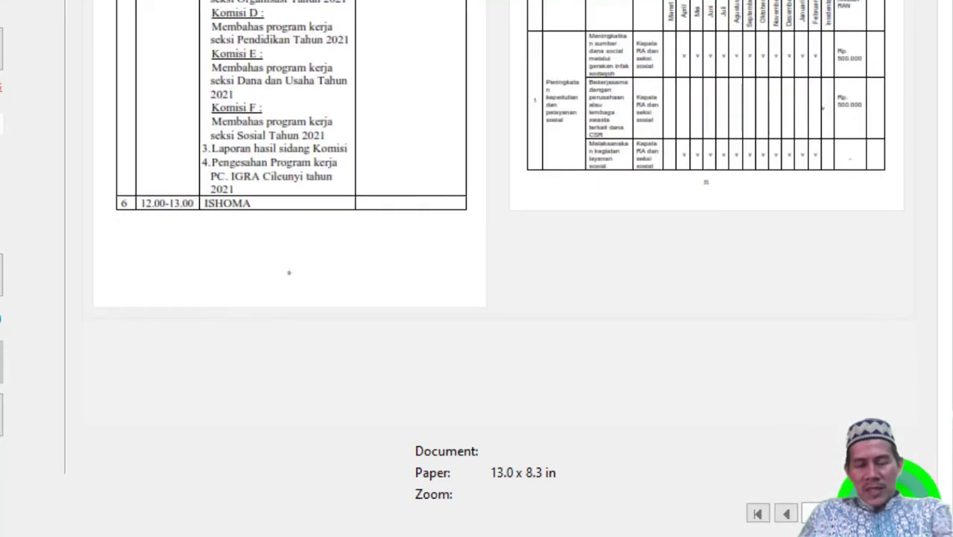
key(Page_Down)
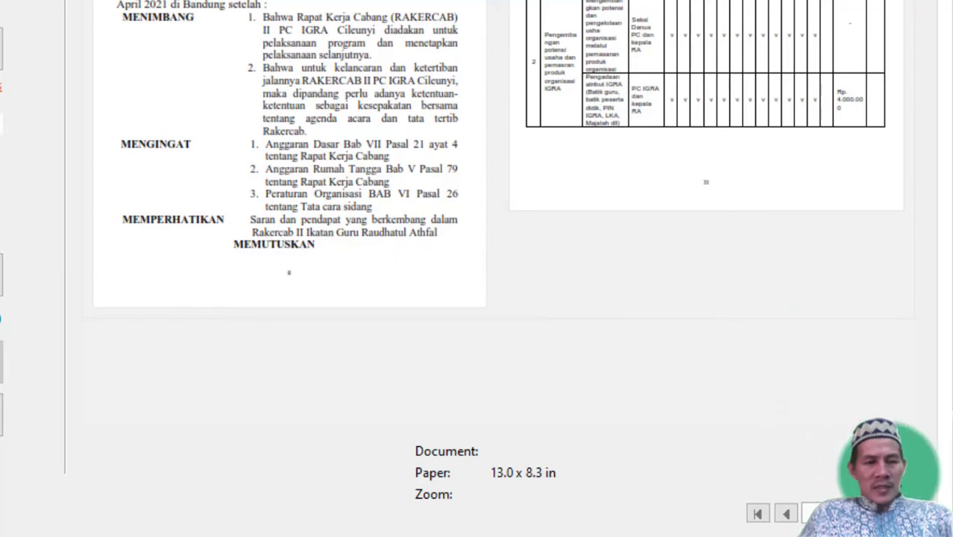
click(757, 514)
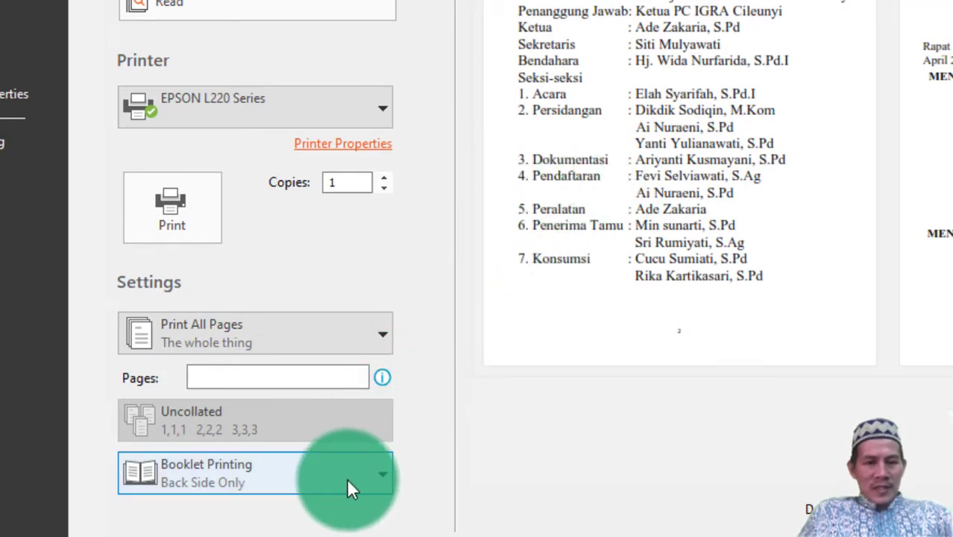
Check the document size and orientation in the EPSON L220 Series properties and cancel out of them.
click(361, 149)
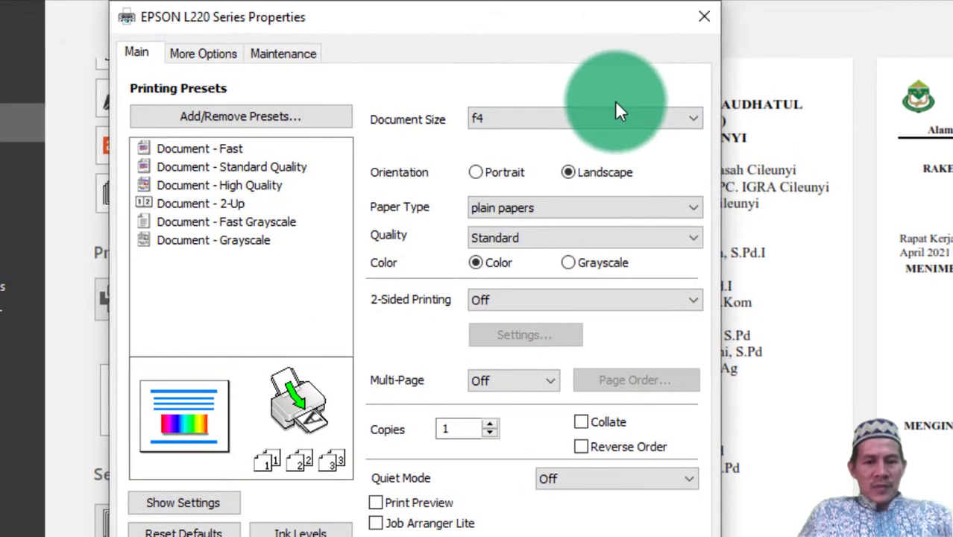
click(619, 120)
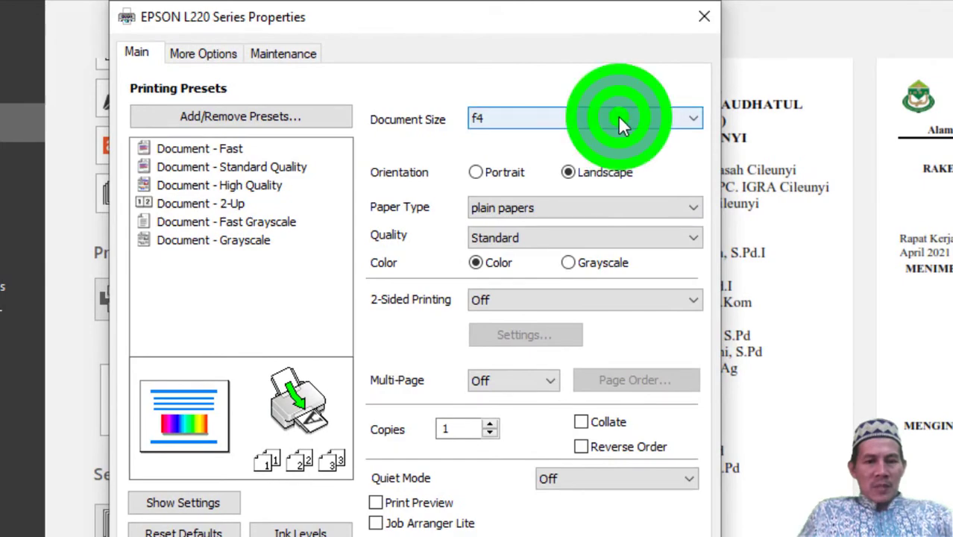
click(619, 120)
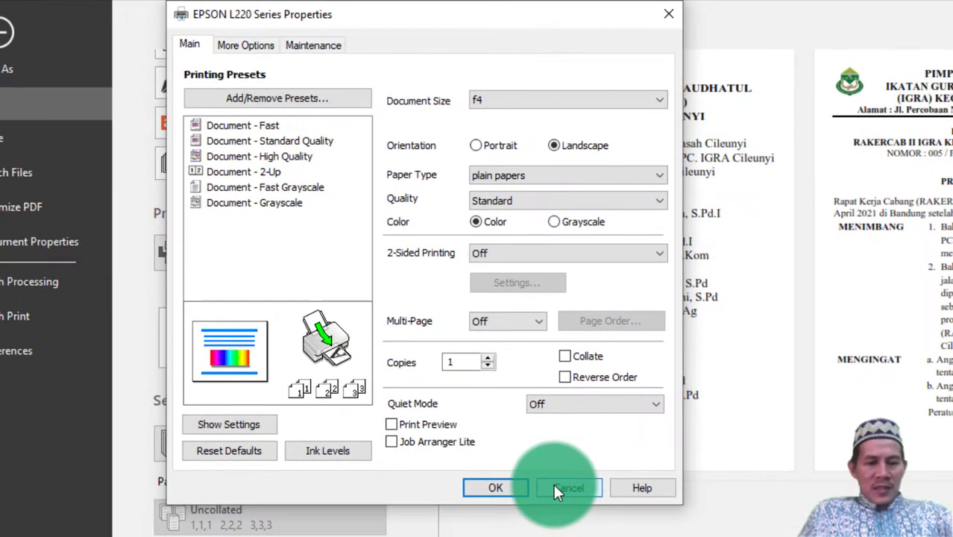
click(558, 488)
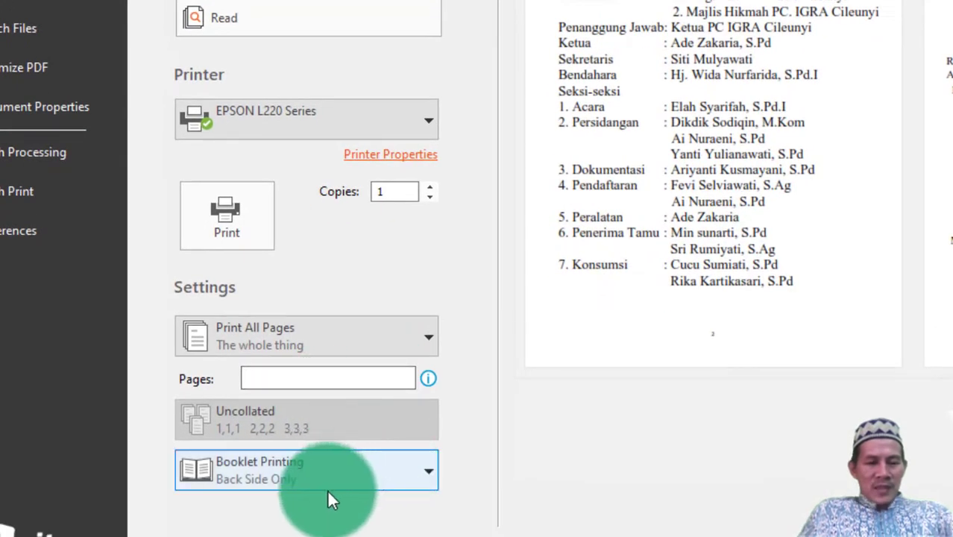
Set the booklet printing to Front Side Only.
click(288, 479)
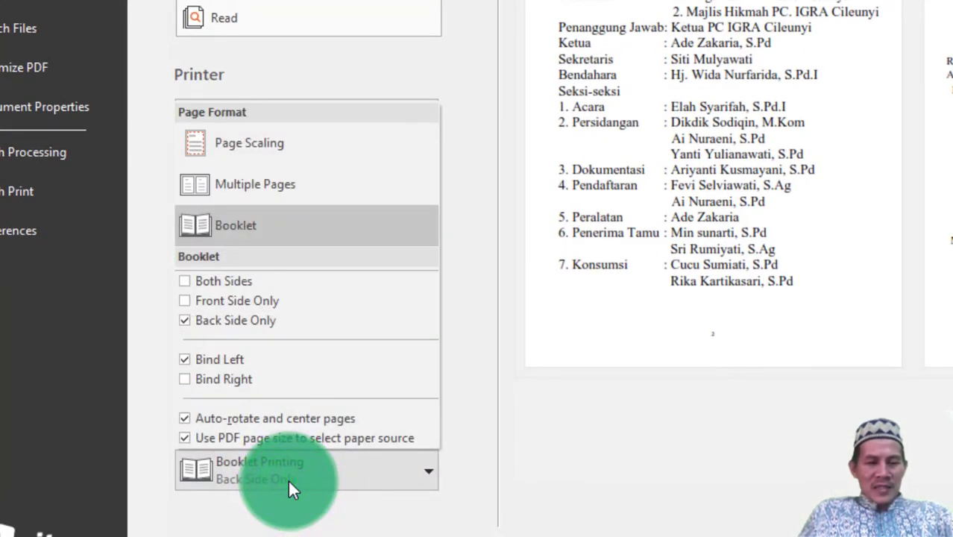
click(222, 302)
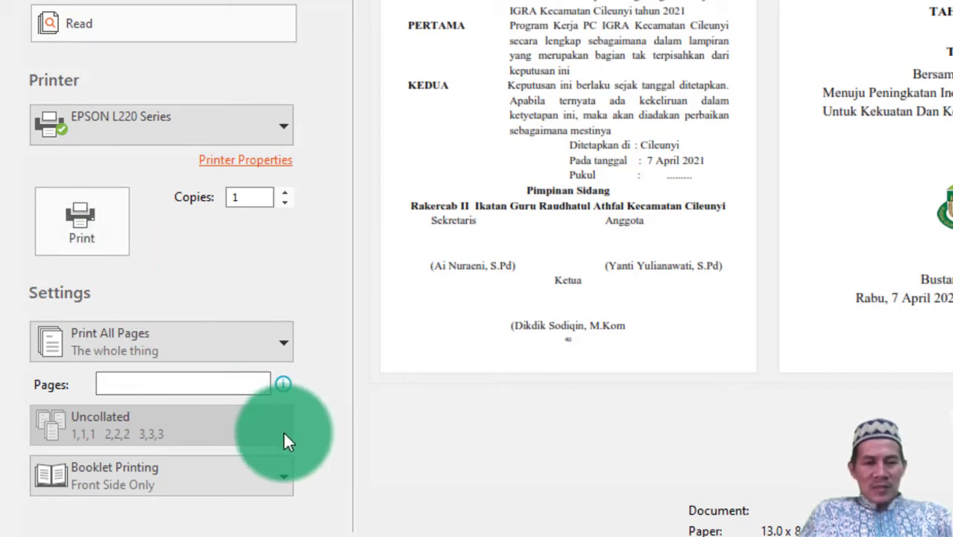
Switch the booklet printing to Back Side Only.
click(138, 481)
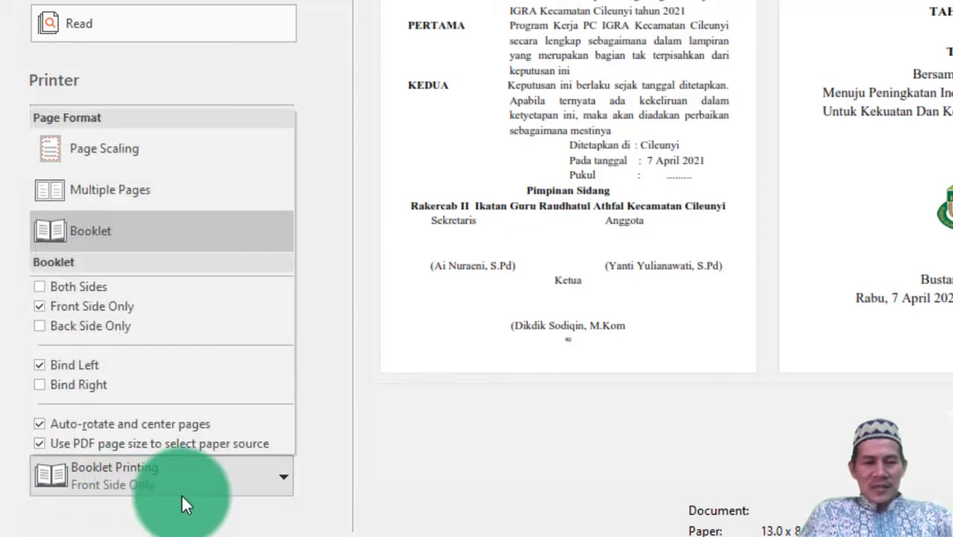
click(112, 328)
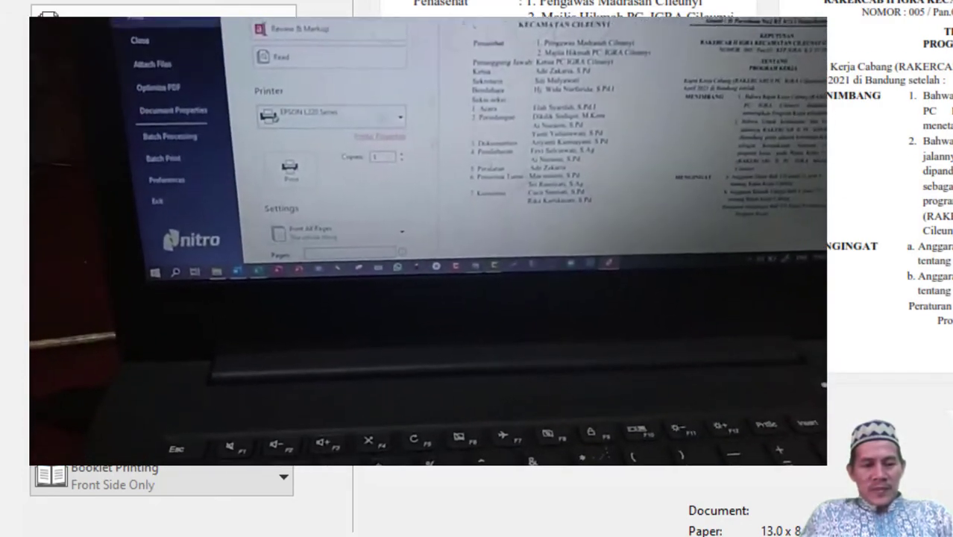
click(283, 477)
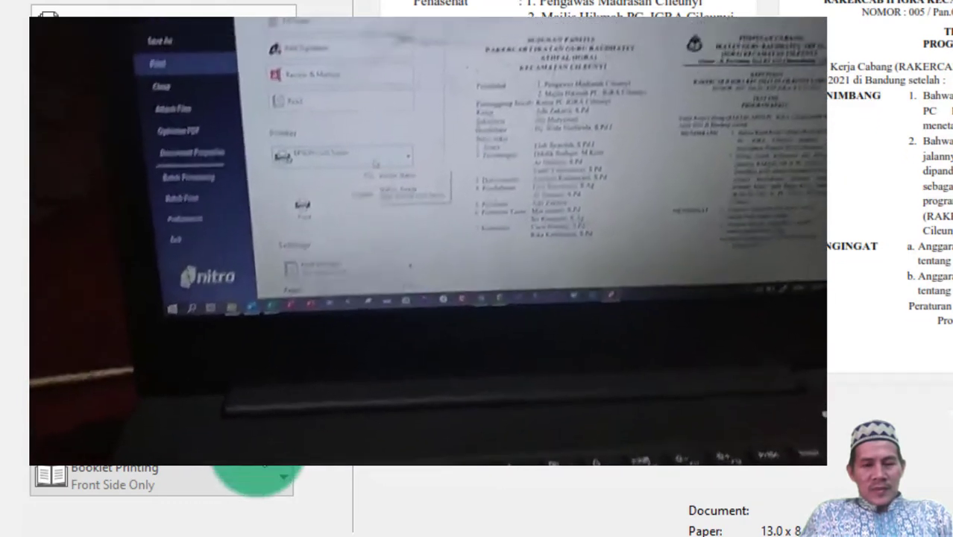
click(271, 477)
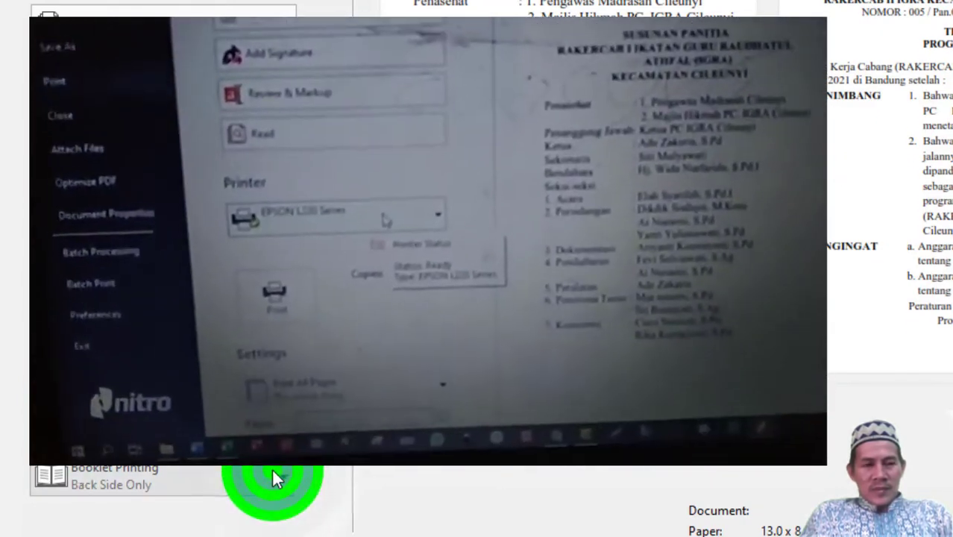
click(470, 436)
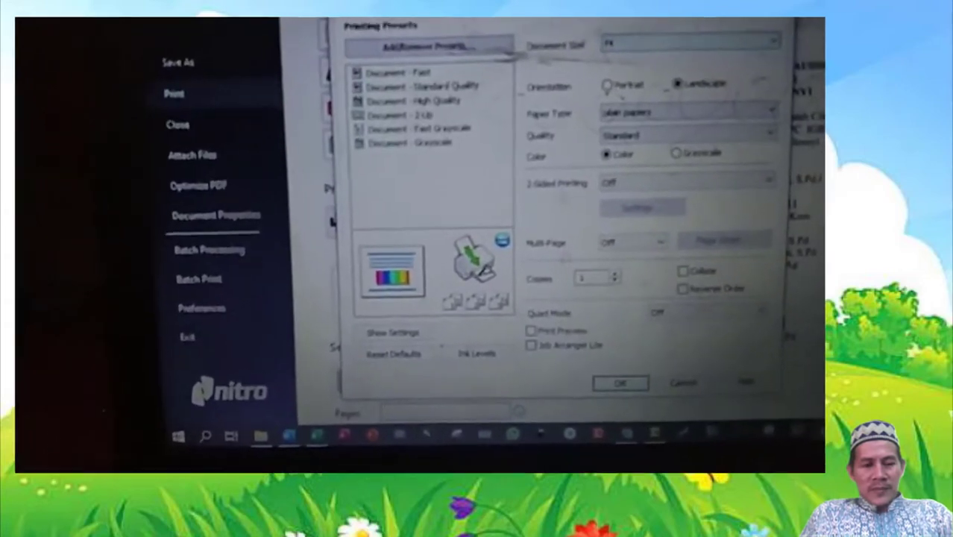
Accept the printer properties with document size F4 and Landscape orientation, and check the booklet side options.
key(Return)
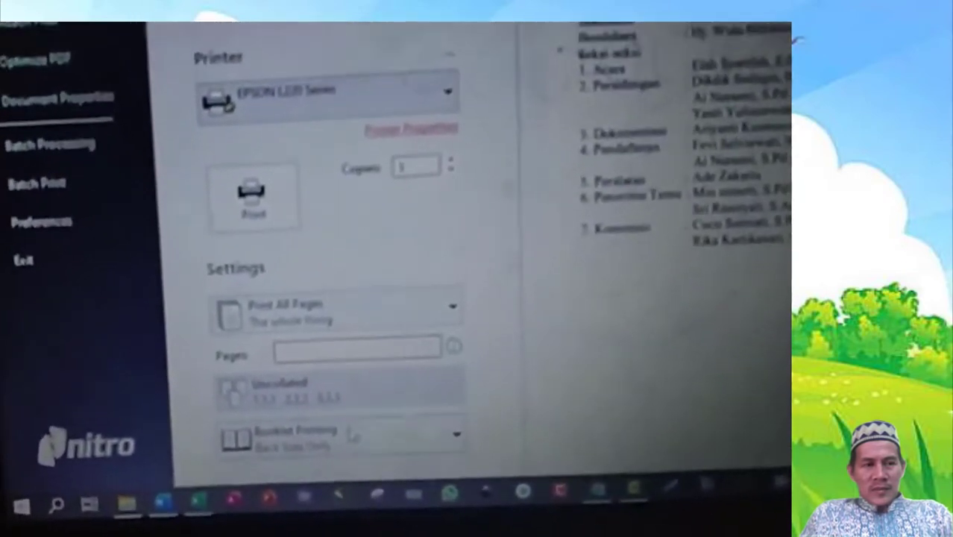
click(357, 461)
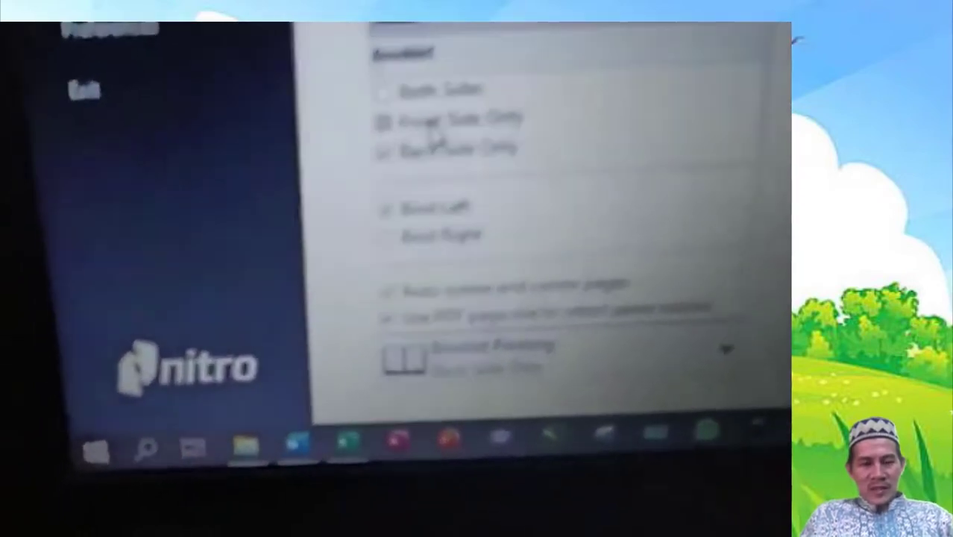
click(282, 308)
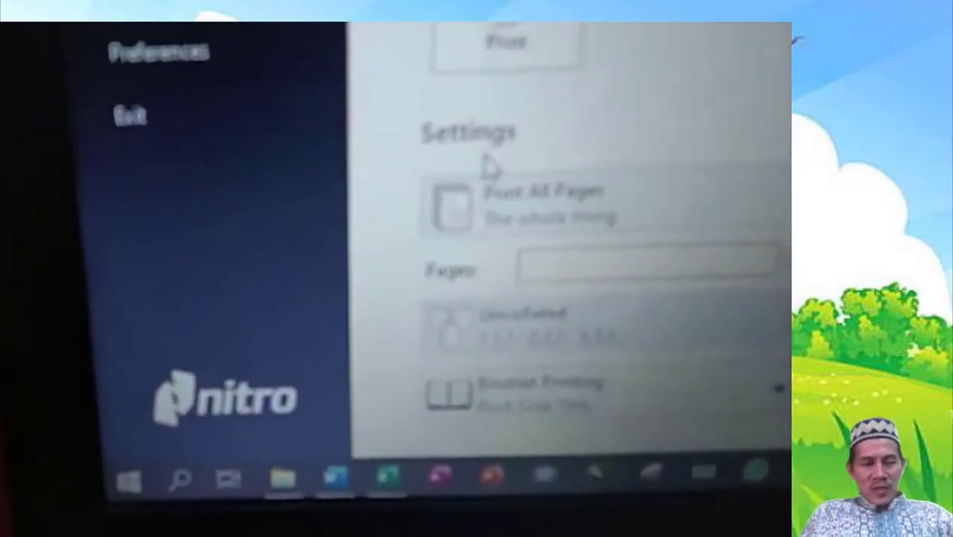
Set the booklet printing to Front Side Only and print all pages on the EPSON L220 Series.
click(513, 270)
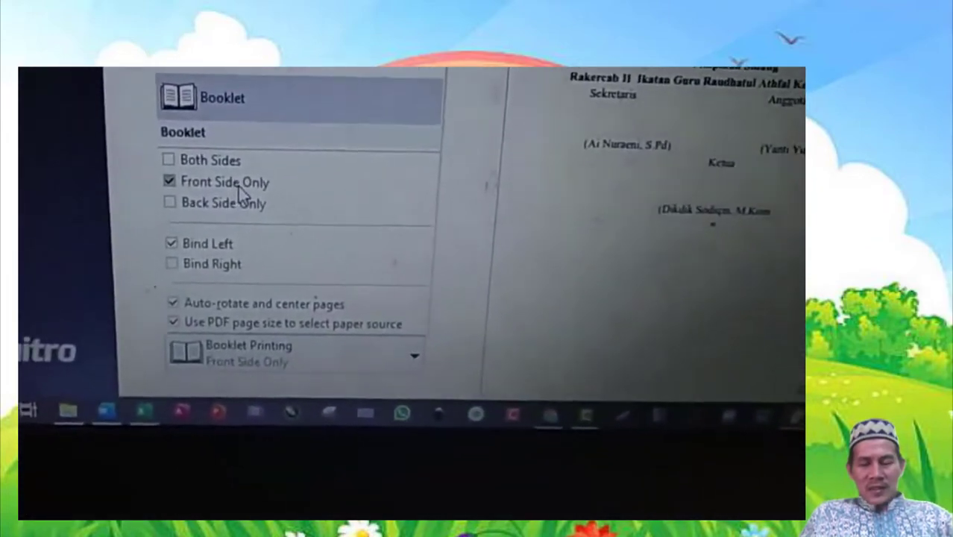
click(243, 195)
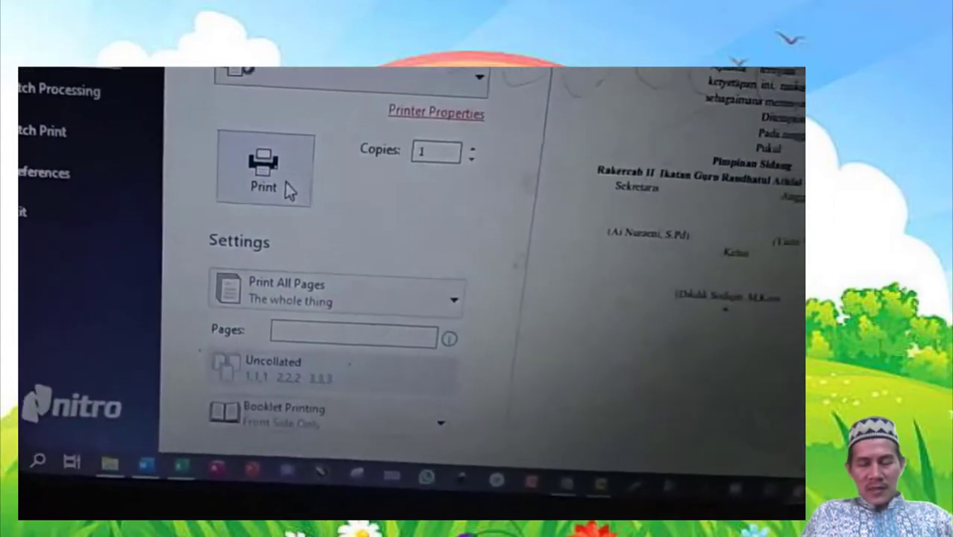
click(282, 143)
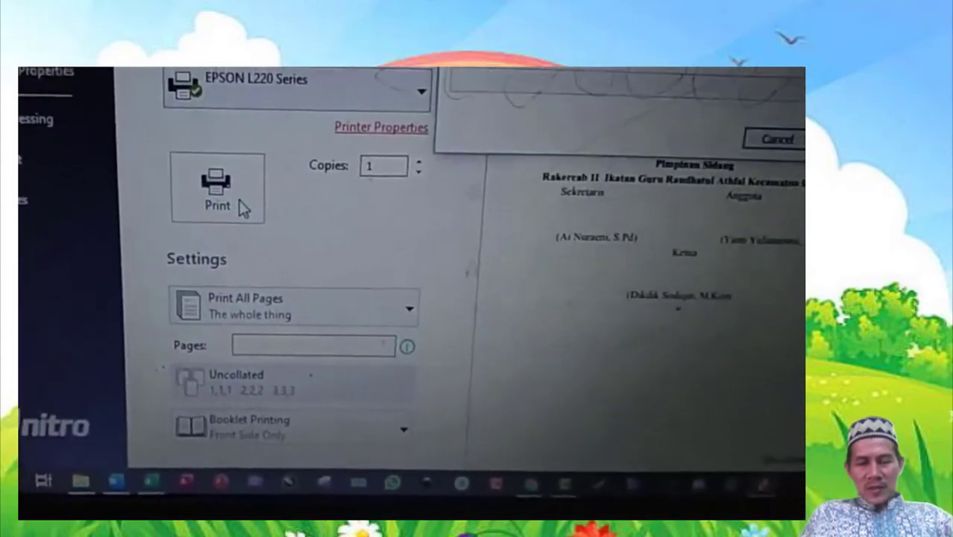